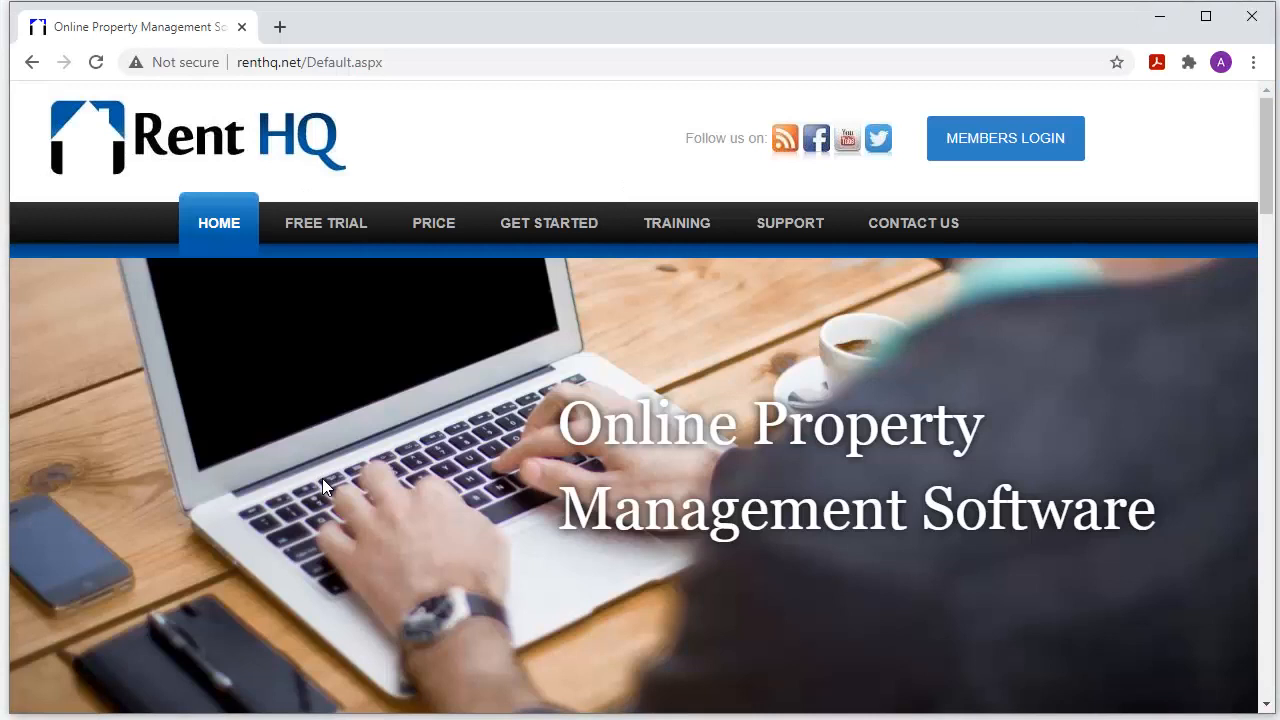
Review the Get Started page and read through the Xero Integration guide in the website's support section
left_click(551, 232)
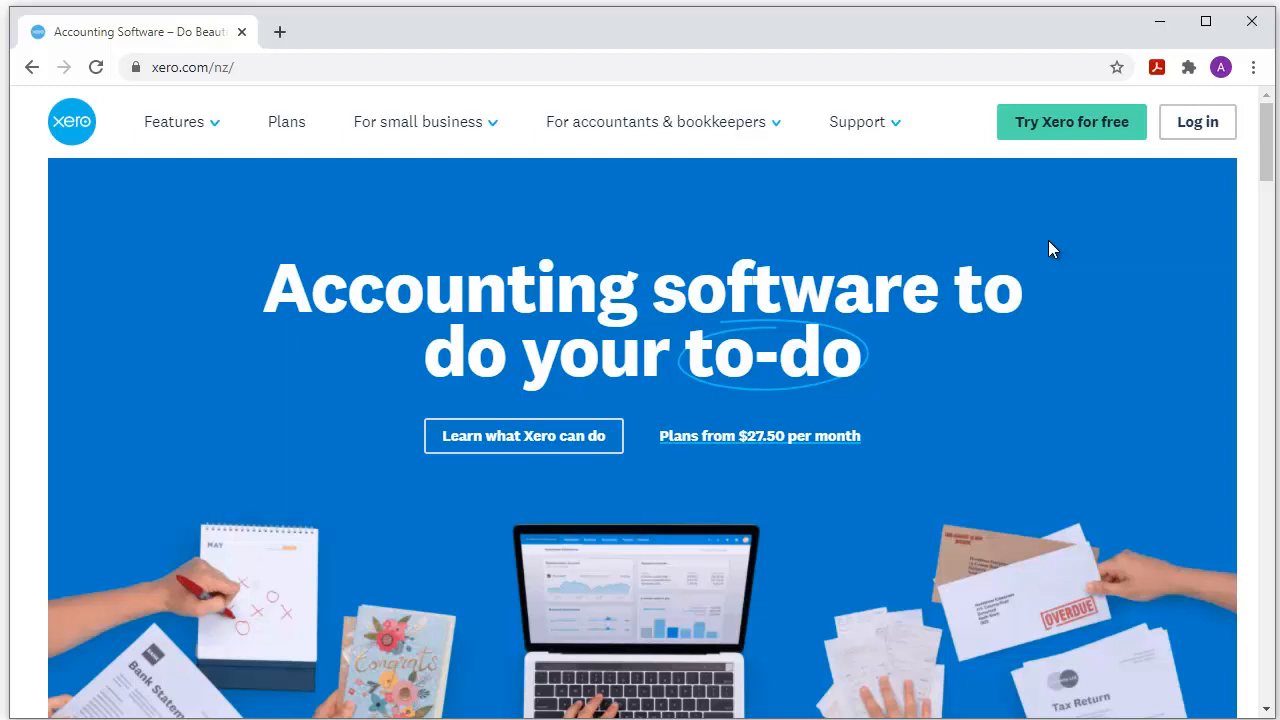
left_click(1160, 22)
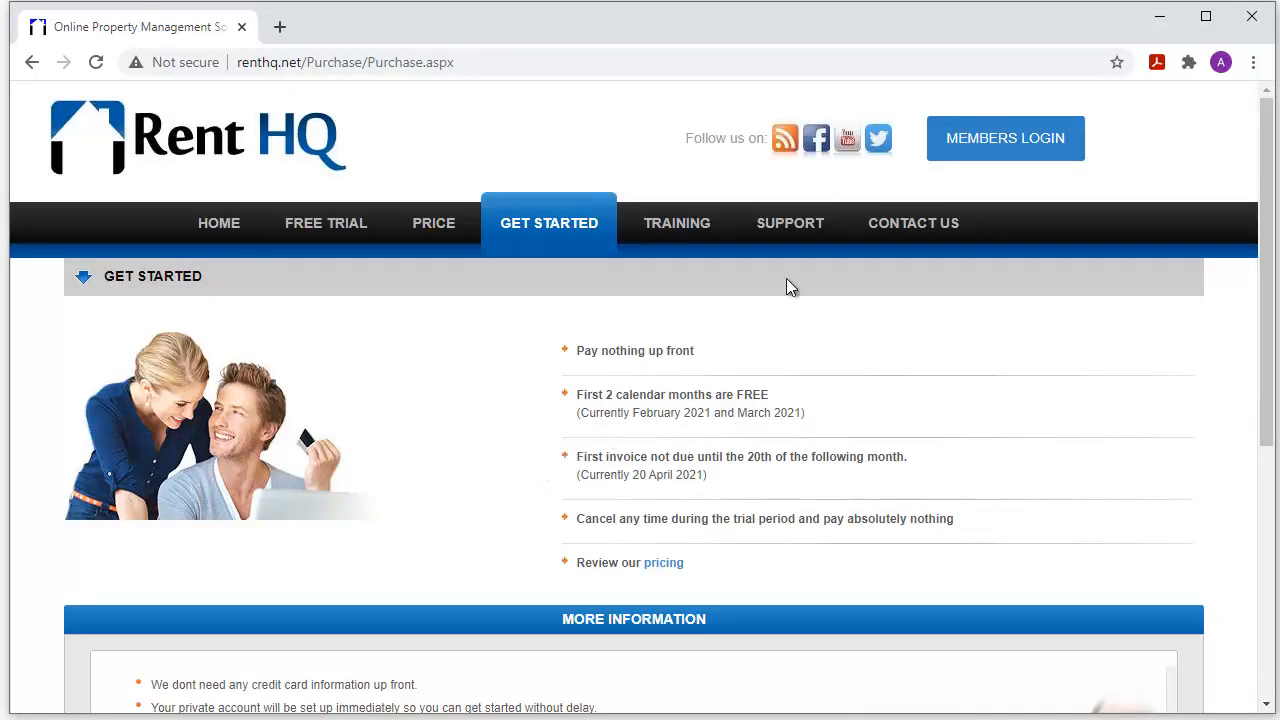
left_click(810, 232)
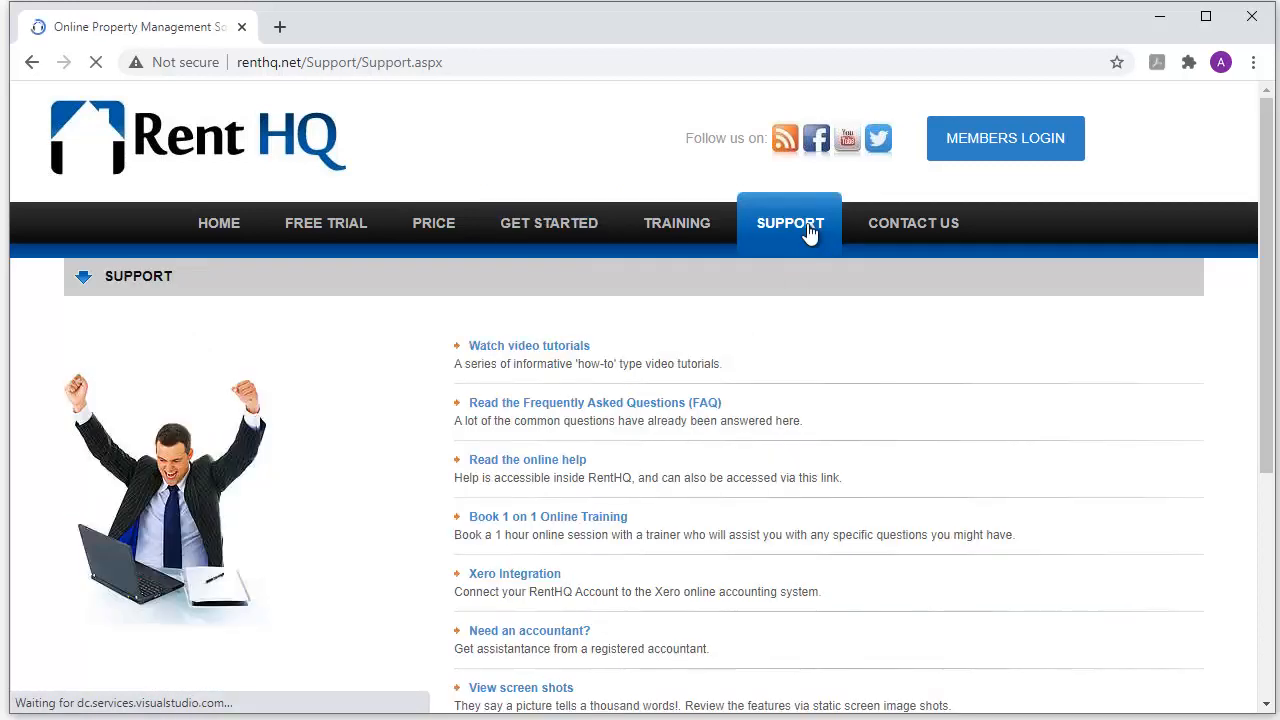
left_click(529, 576)
left_click_drag(1262, 151, 1231, 256)
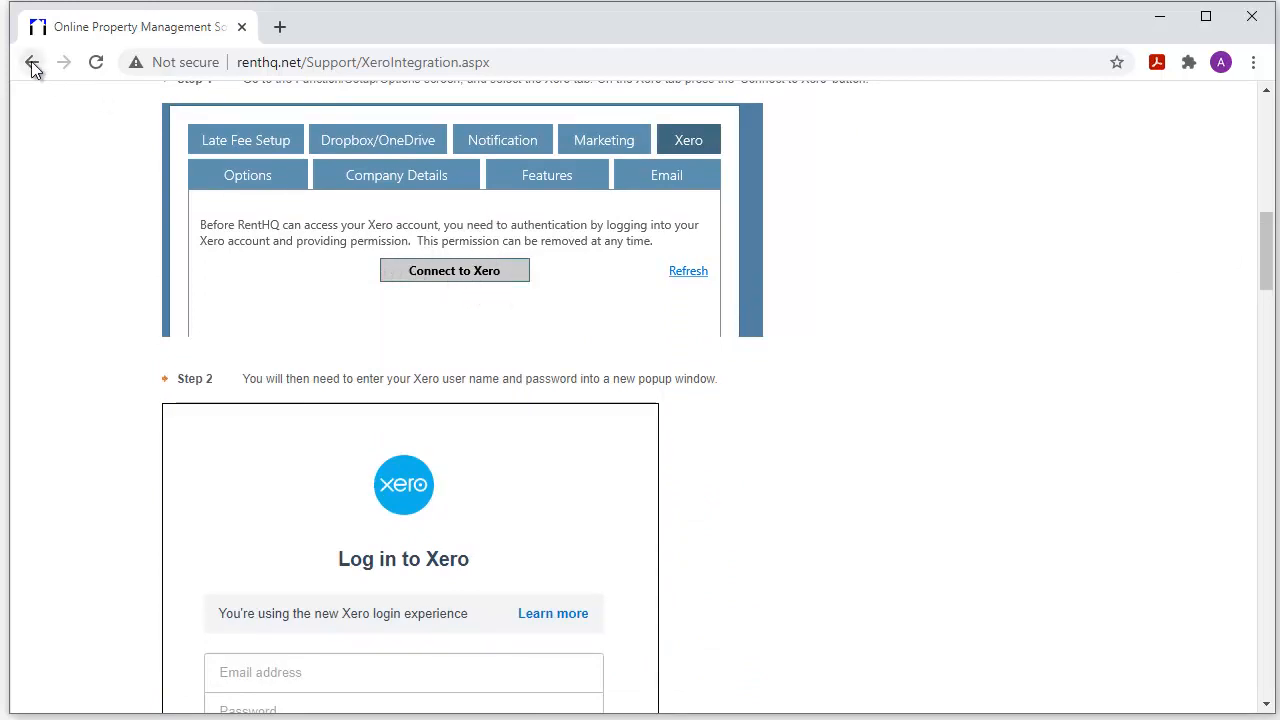
scroll(894, 354, "up", 10)
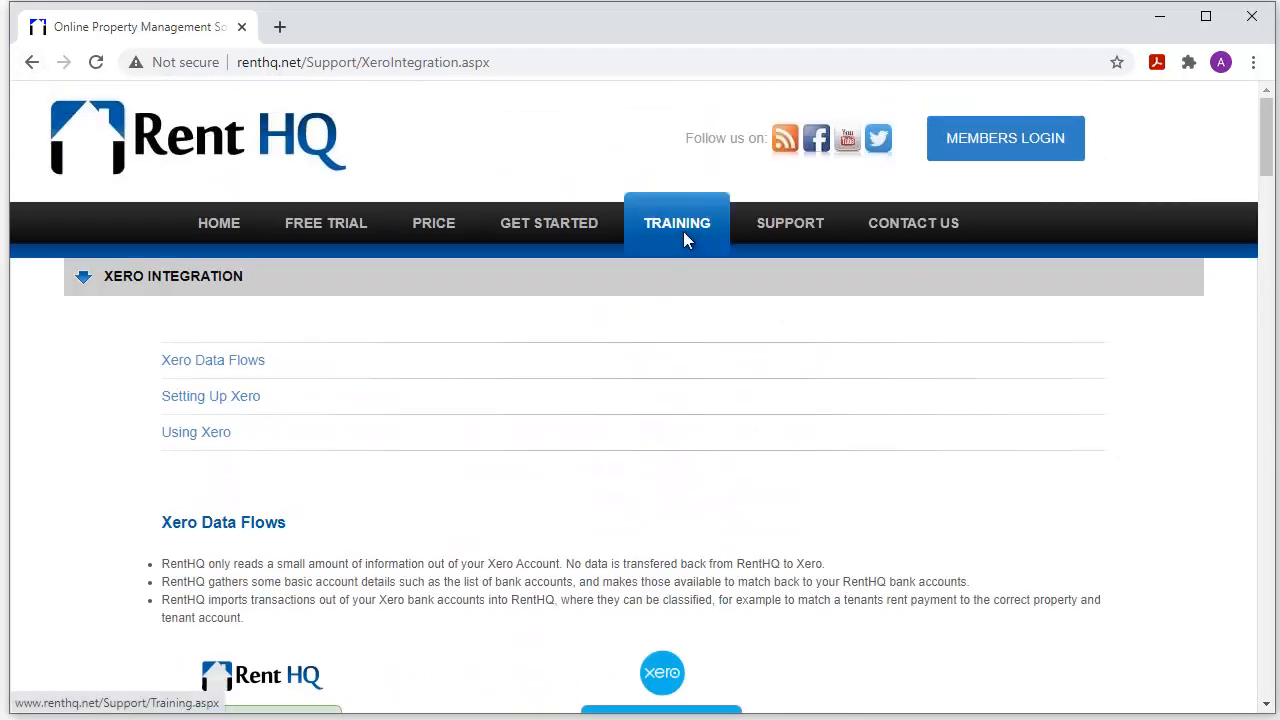
View the list of tutorial videos through the website's training page, and minimise the browser window
left_click(683, 231)
left_click(586, 348)
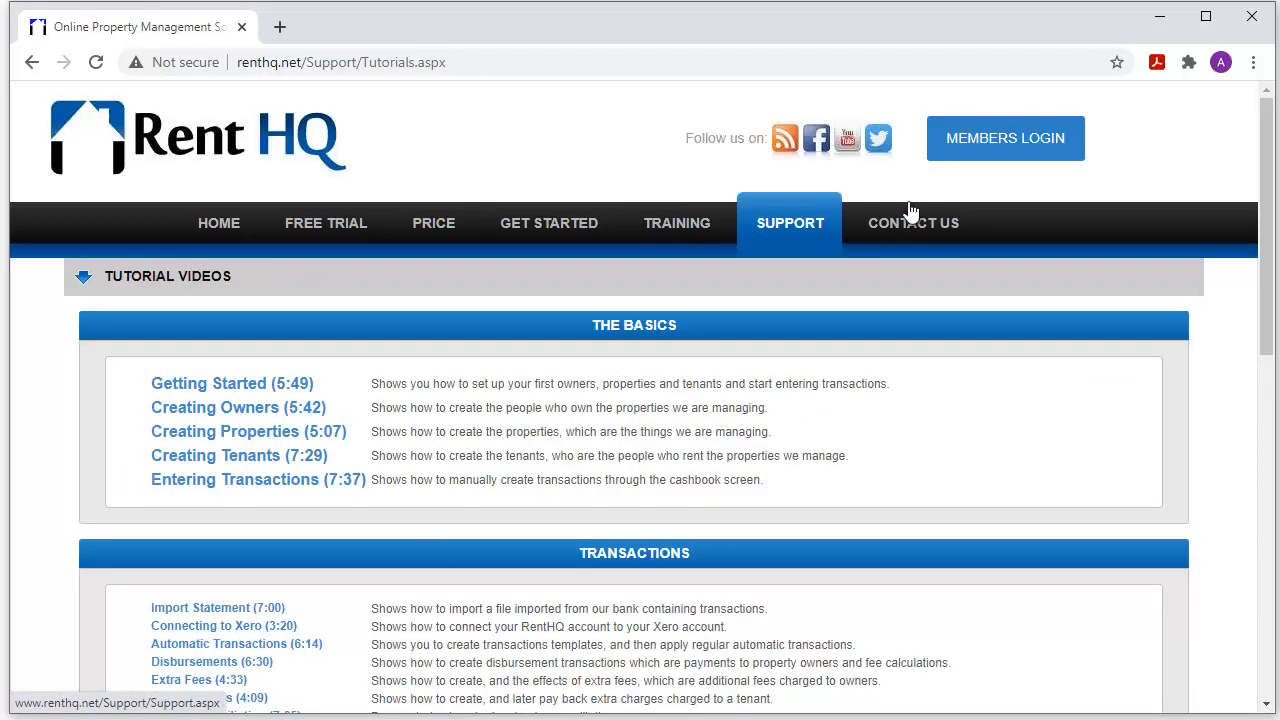
left_click(1161, 20)
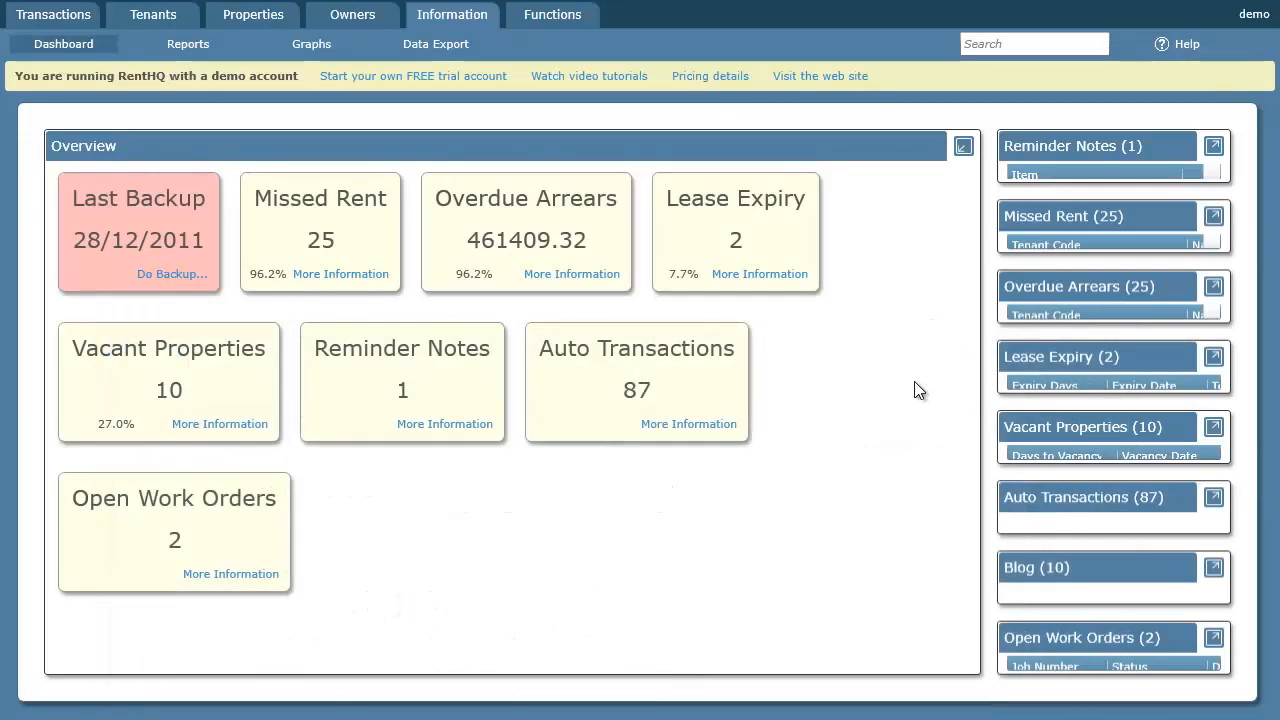
In the Xero setup options, enable automatic import of transactions every 1 day at 09:00 and save the settings
left_click(563, 22)
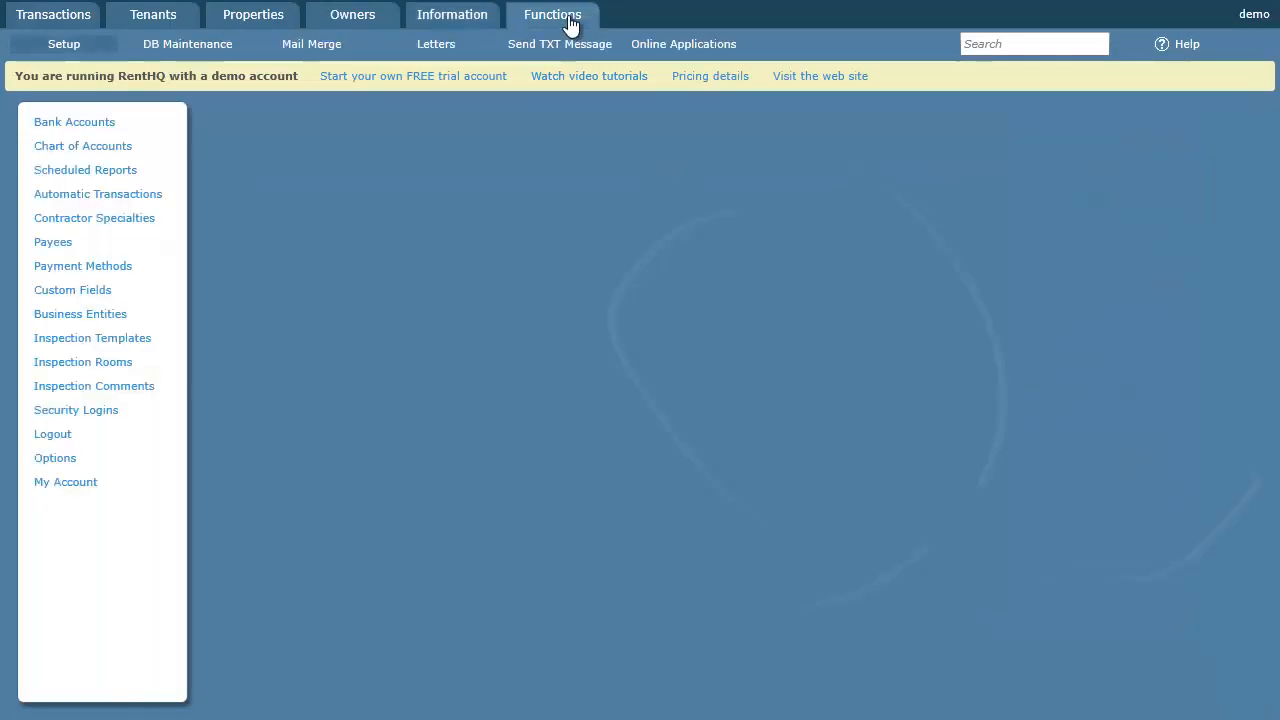
left_click(58, 460)
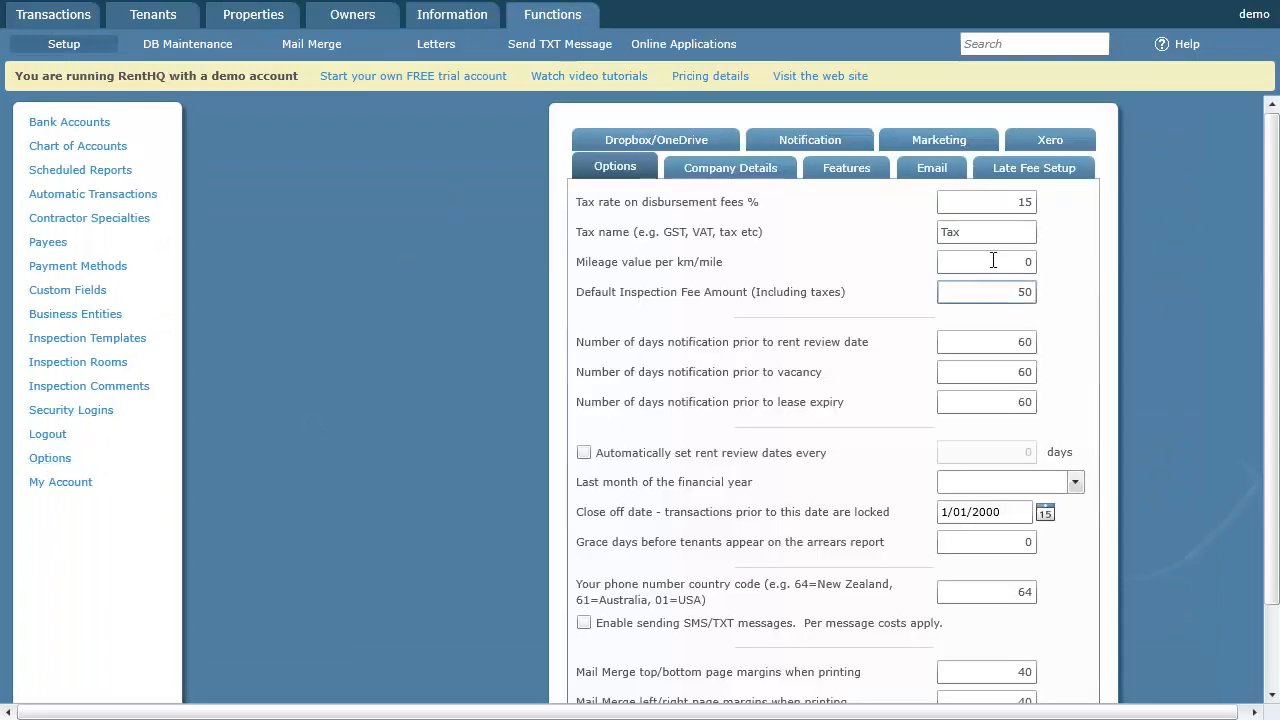
left_click(1054, 141)
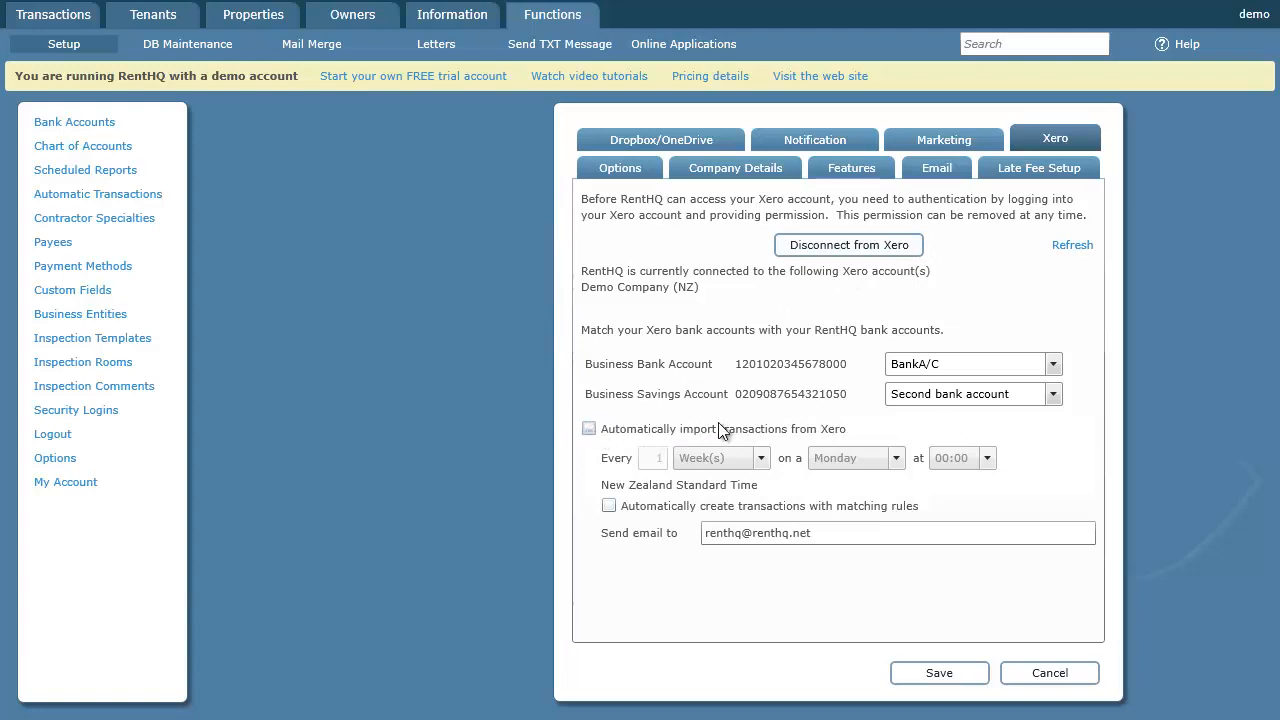
left_click(589, 429)
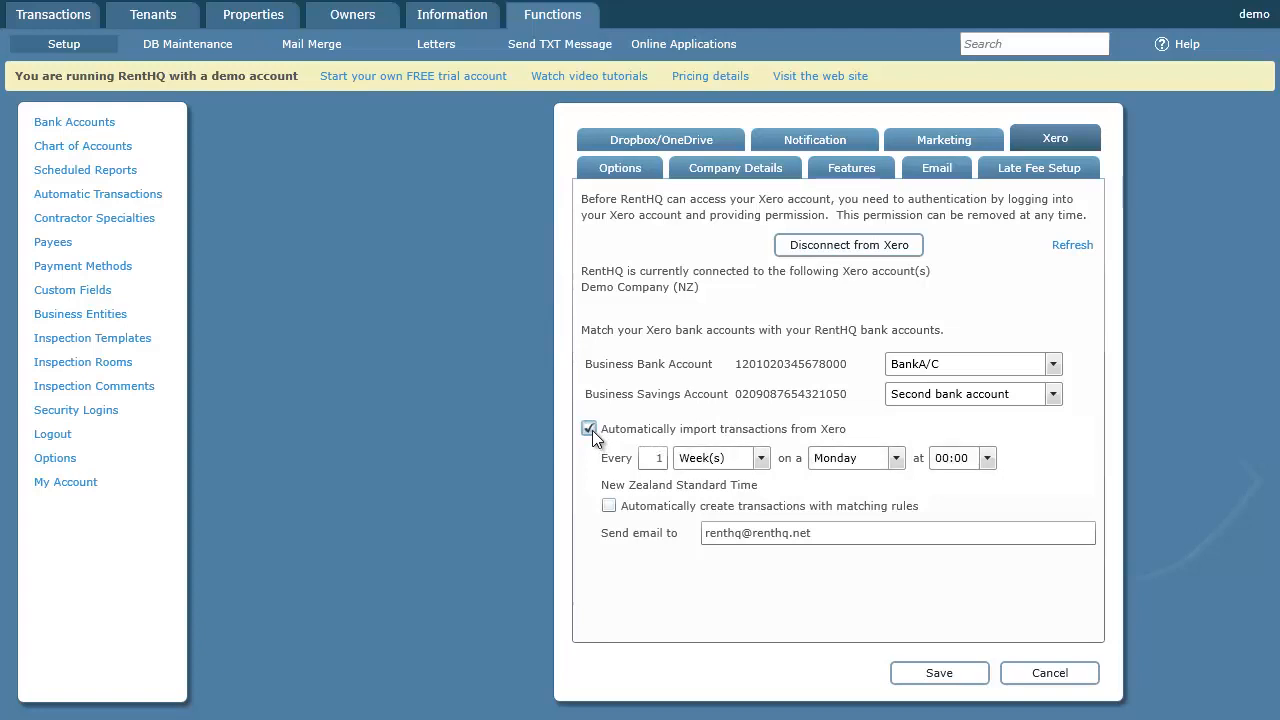
left_click(762, 456)
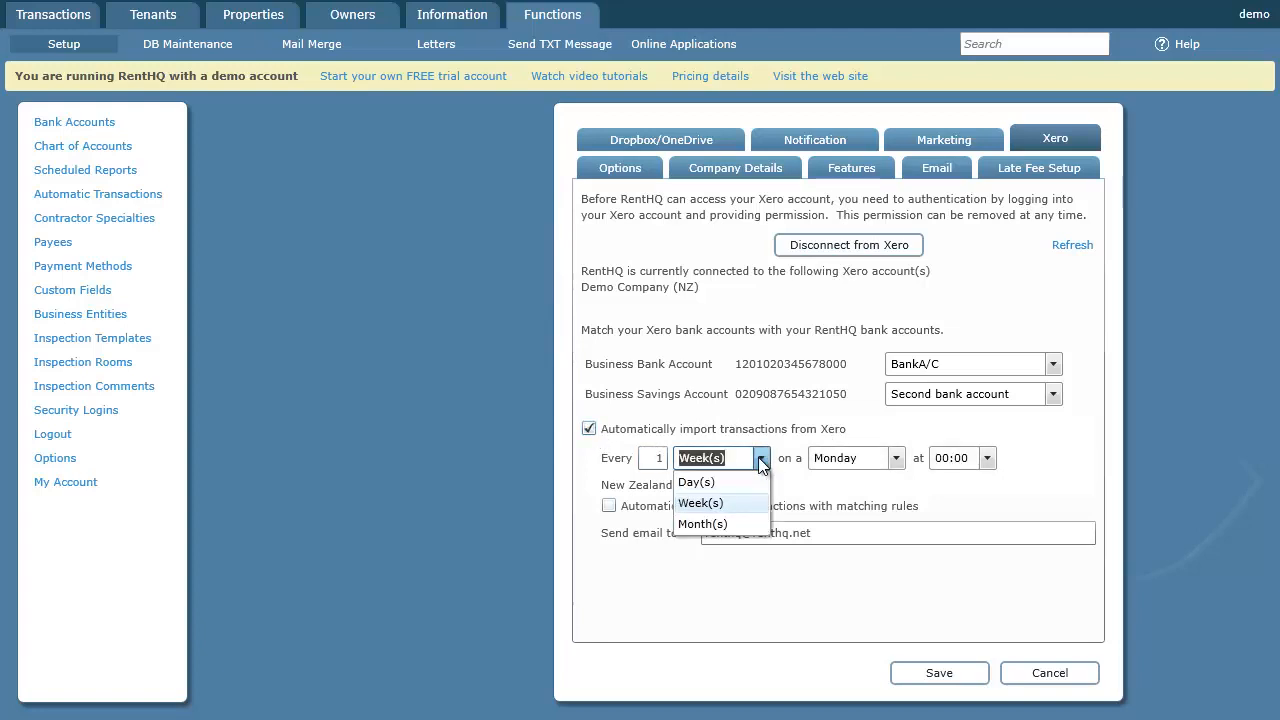
left_click(727, 479)
left_click(847, 457)
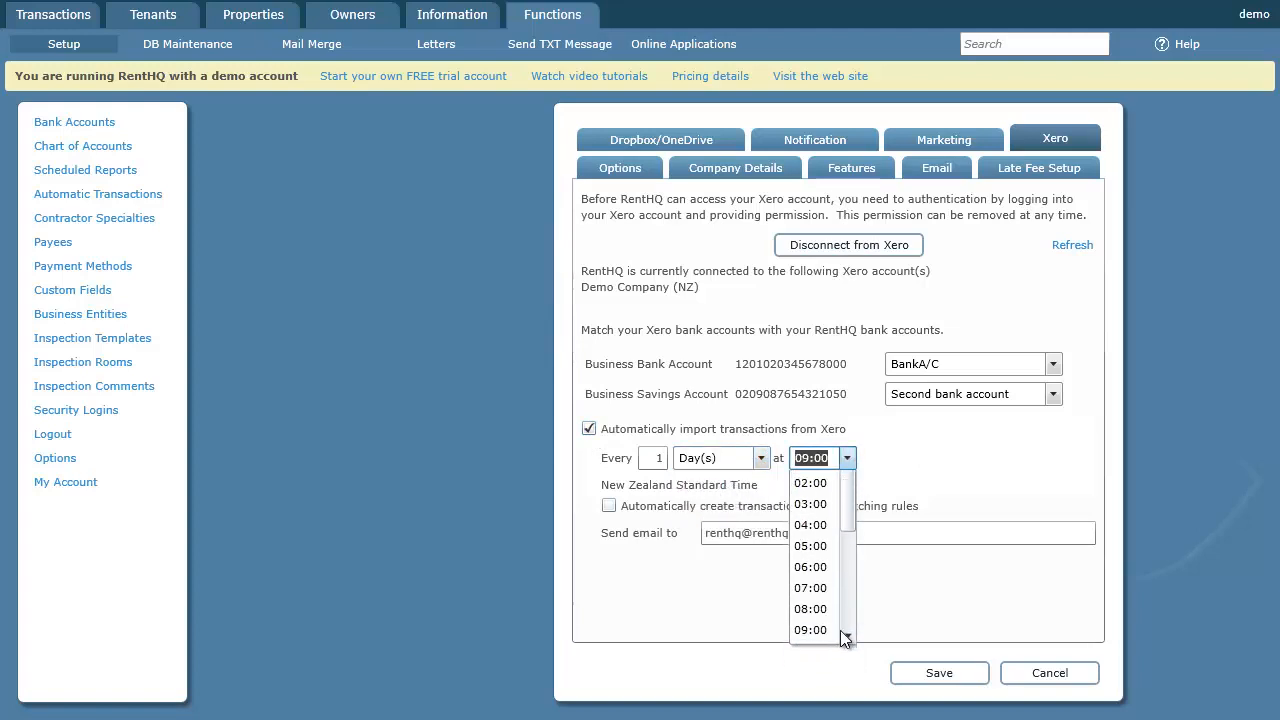
left_click(838, 632)
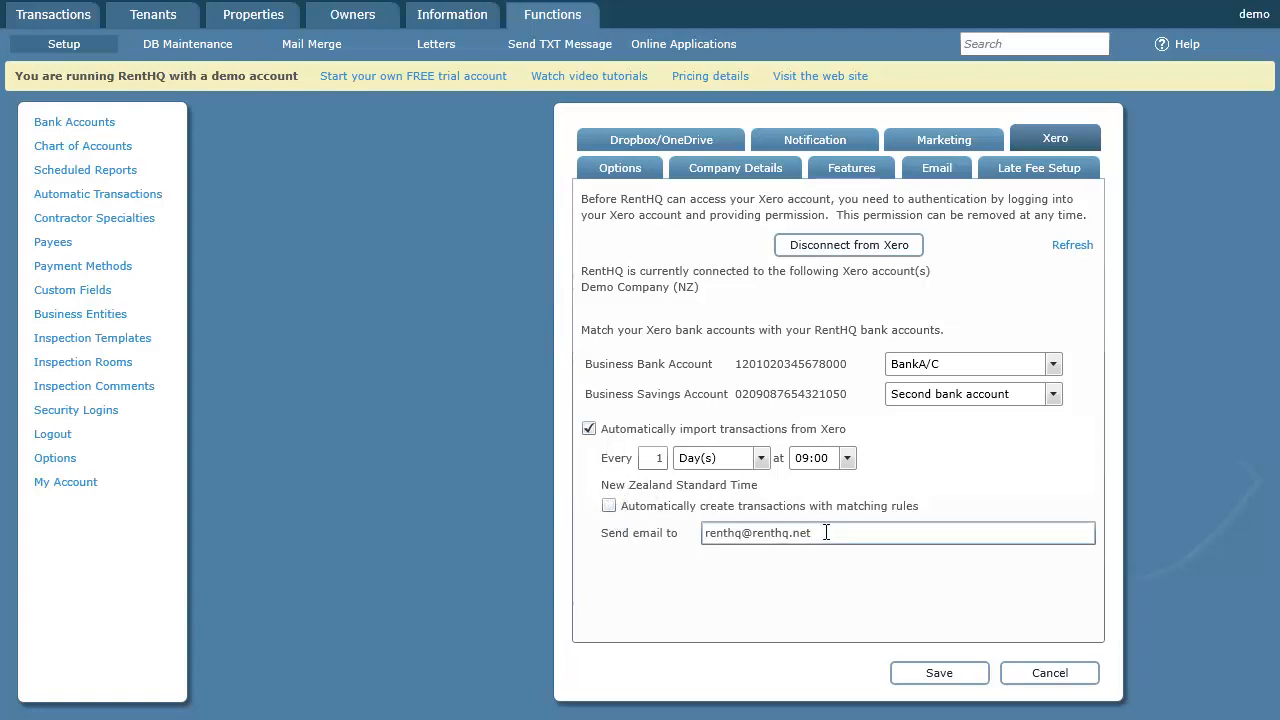
left_click_drag(823, 532, 697, 532)
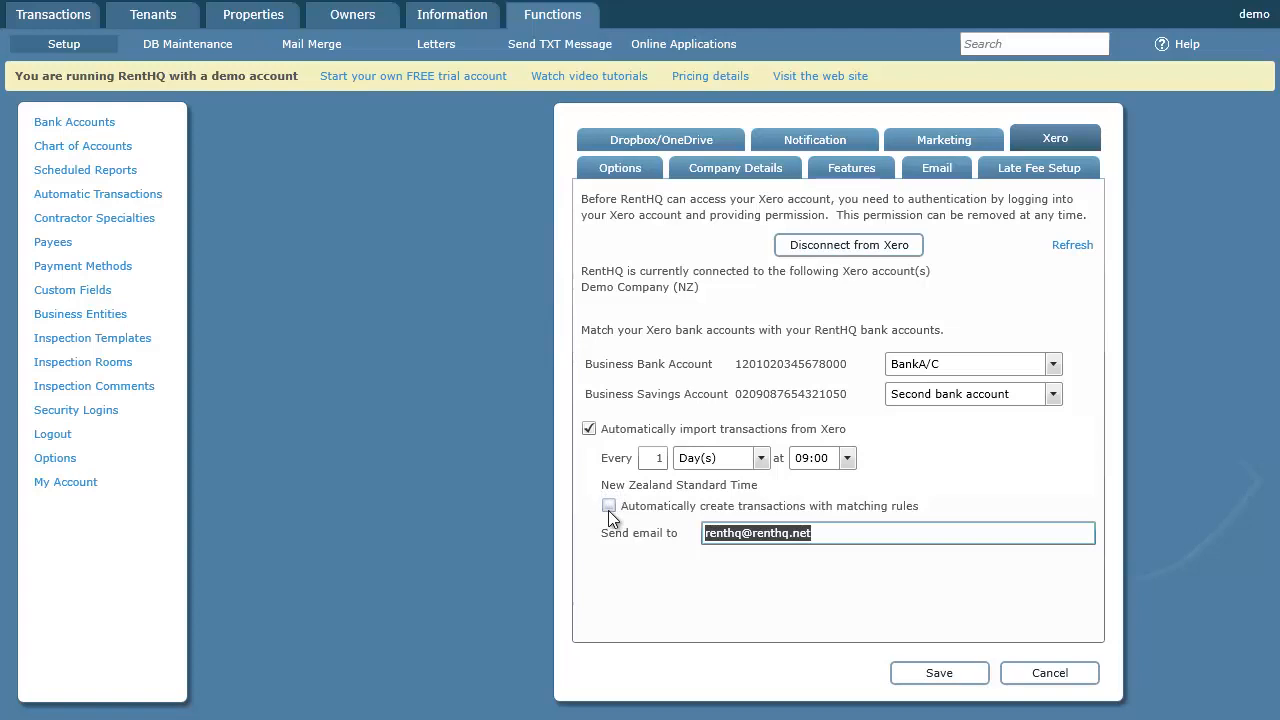
left_click(952, 676)
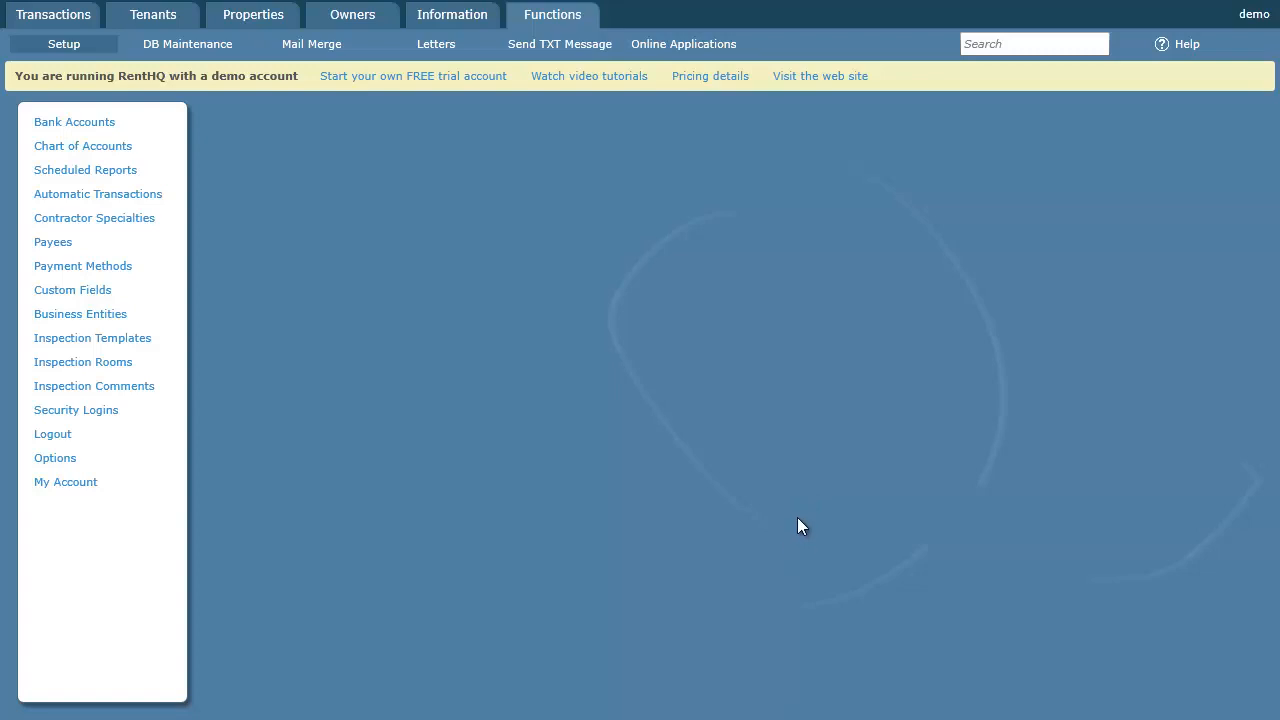
Open the statement import and commit the transactions that are ready to import
left_click(81, 20)
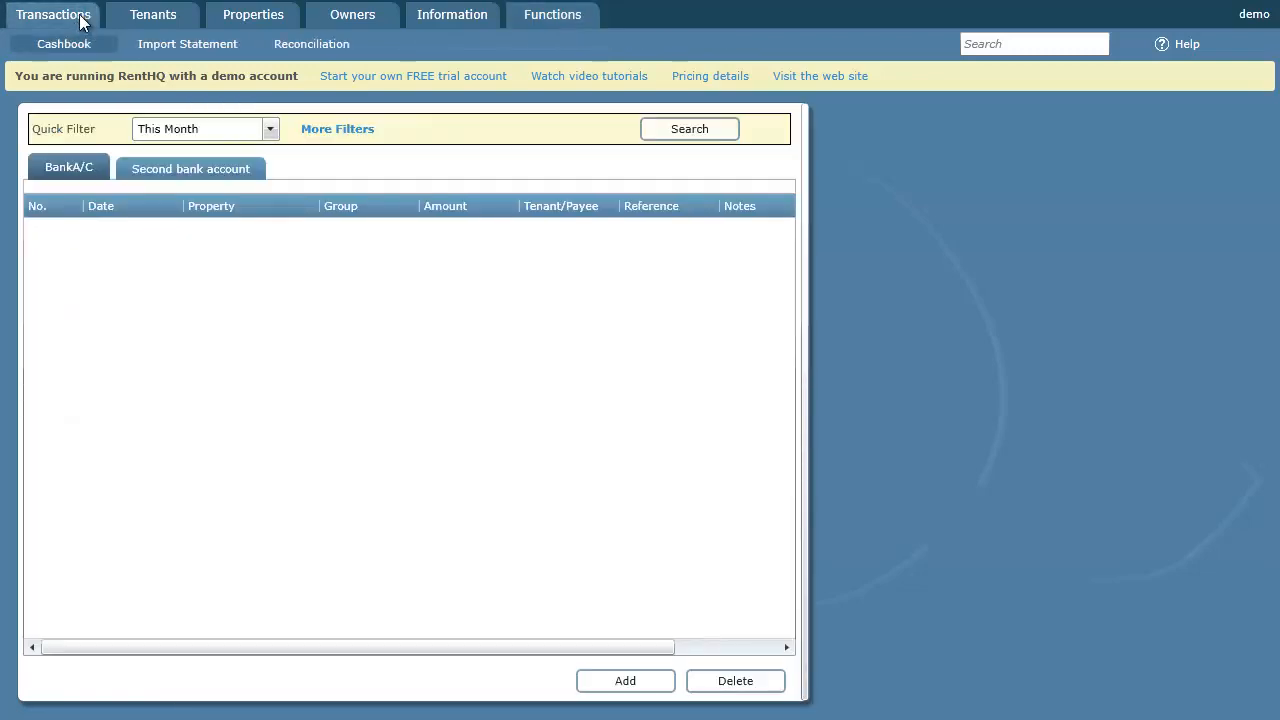
left_click(188, 50)
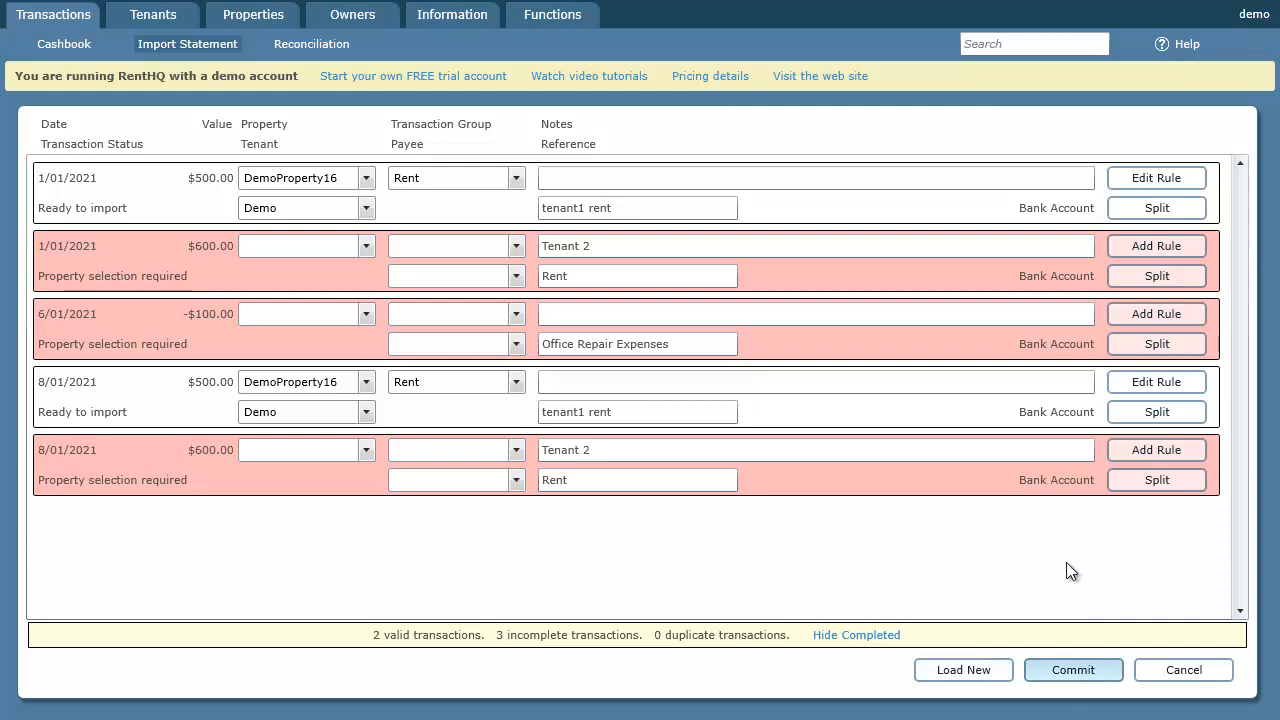
left_click(1071, 677)
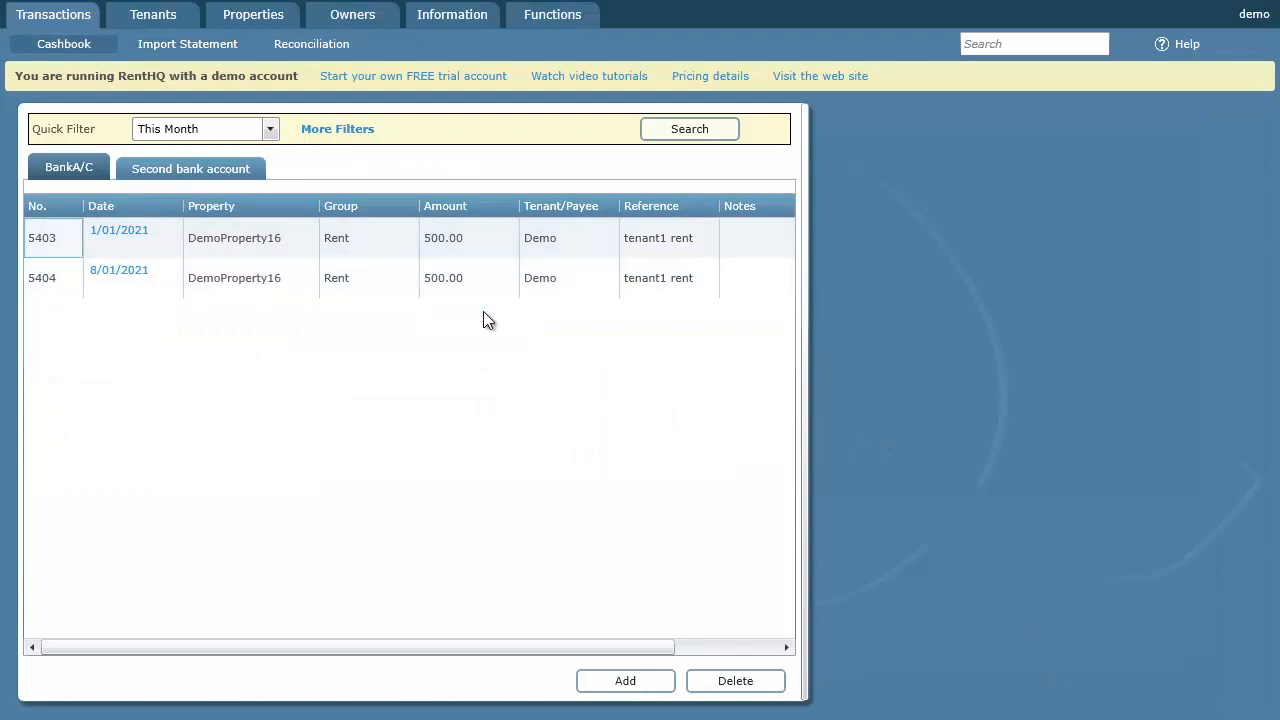
Reopen the statement import and check the notes and references of both $600.00 transactions
left_click(180, 45)
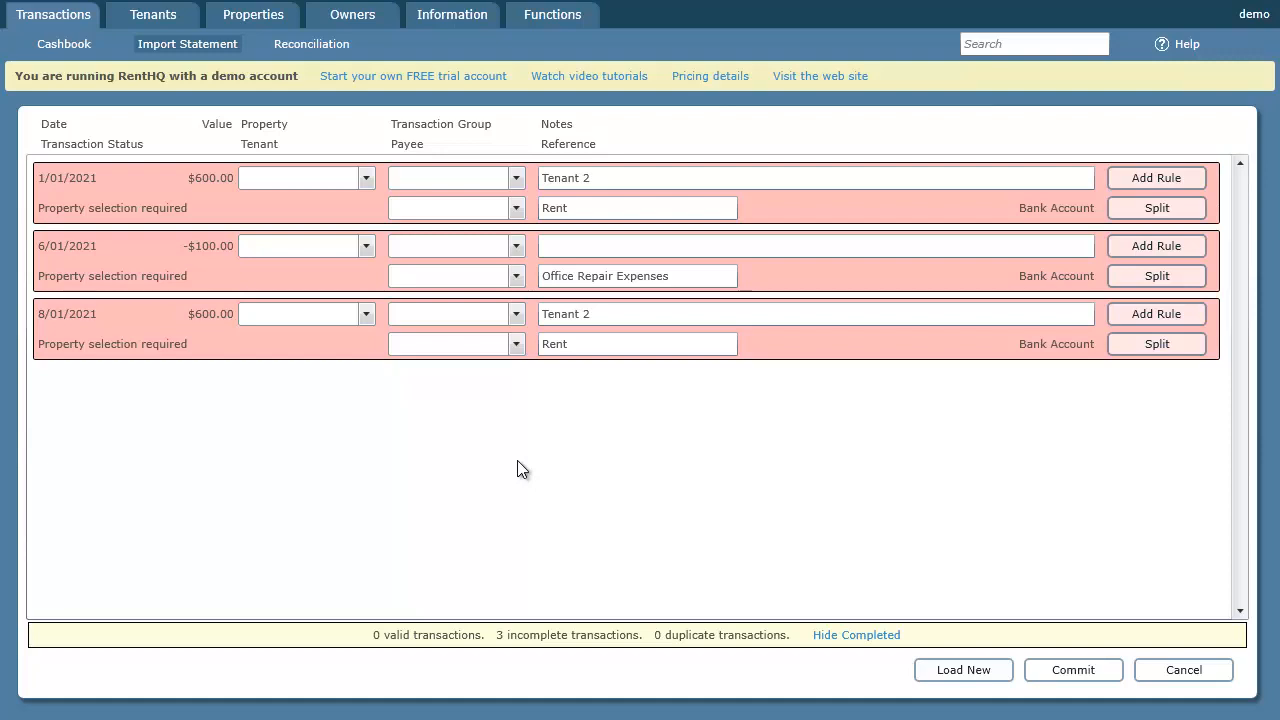
left_click_drag(612, 178, 517, 180)
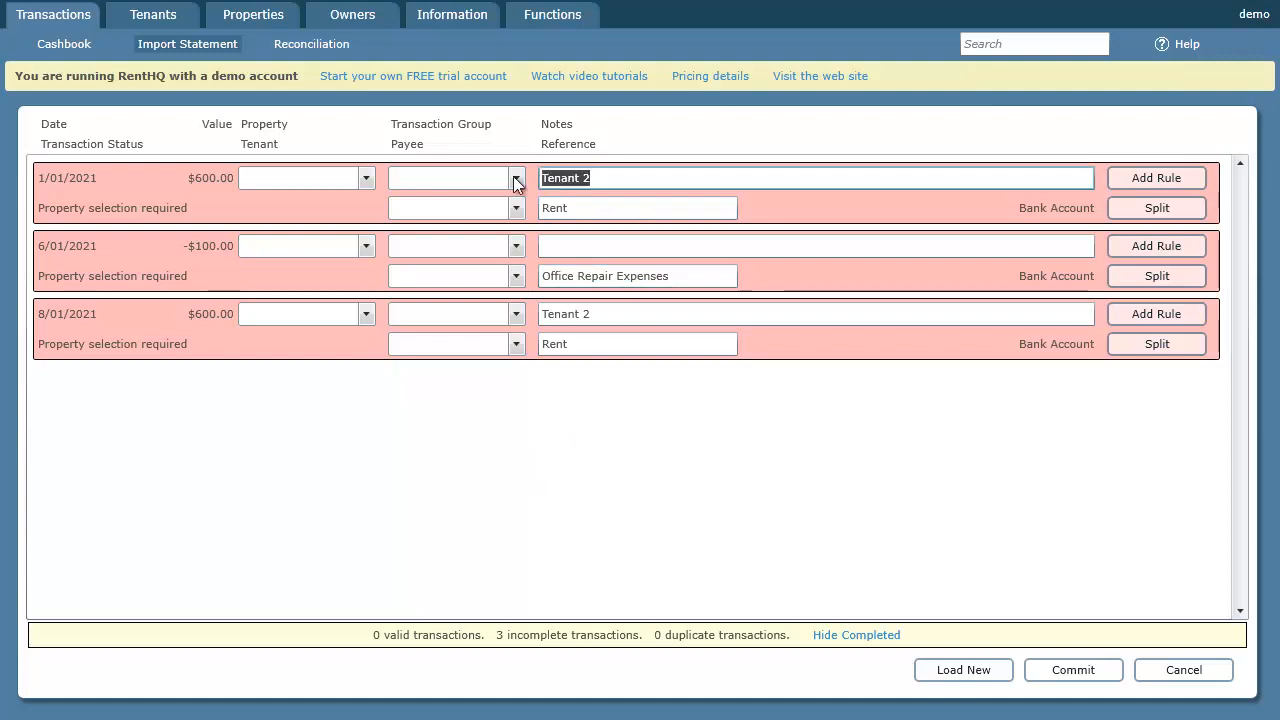
left_click(592, 212)
left_click(563, 314)
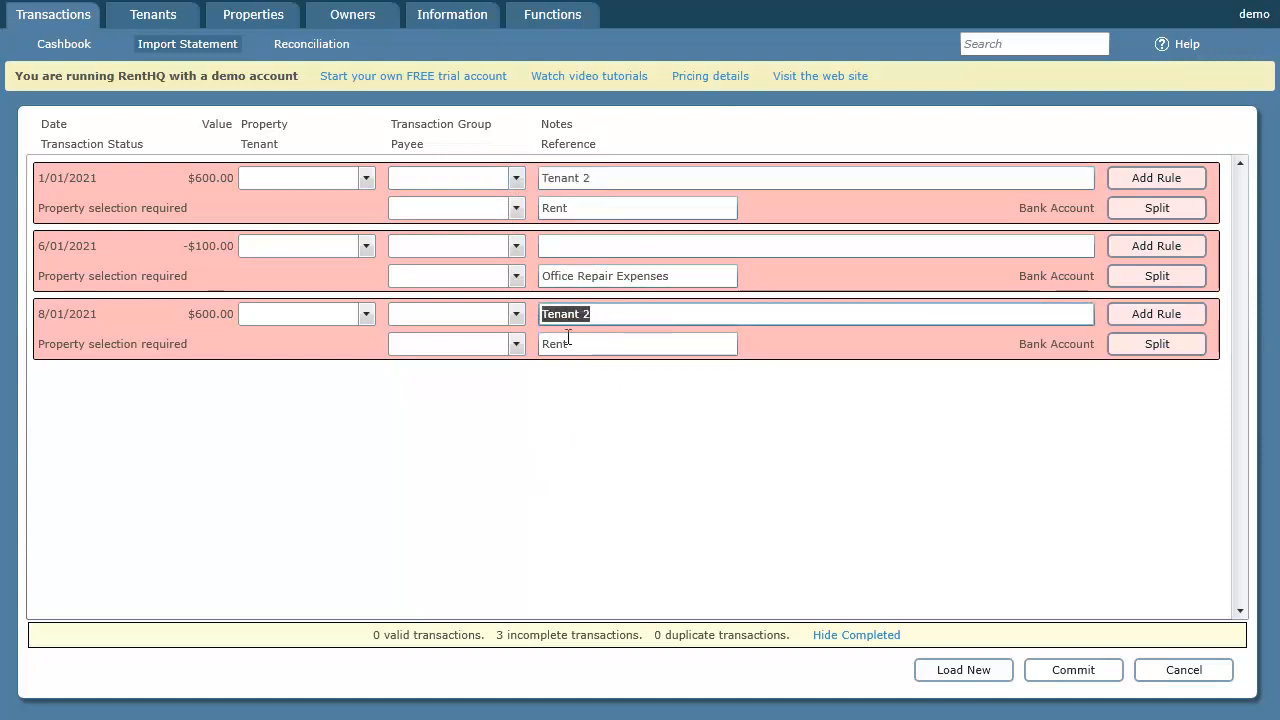
left_click(581, 343)
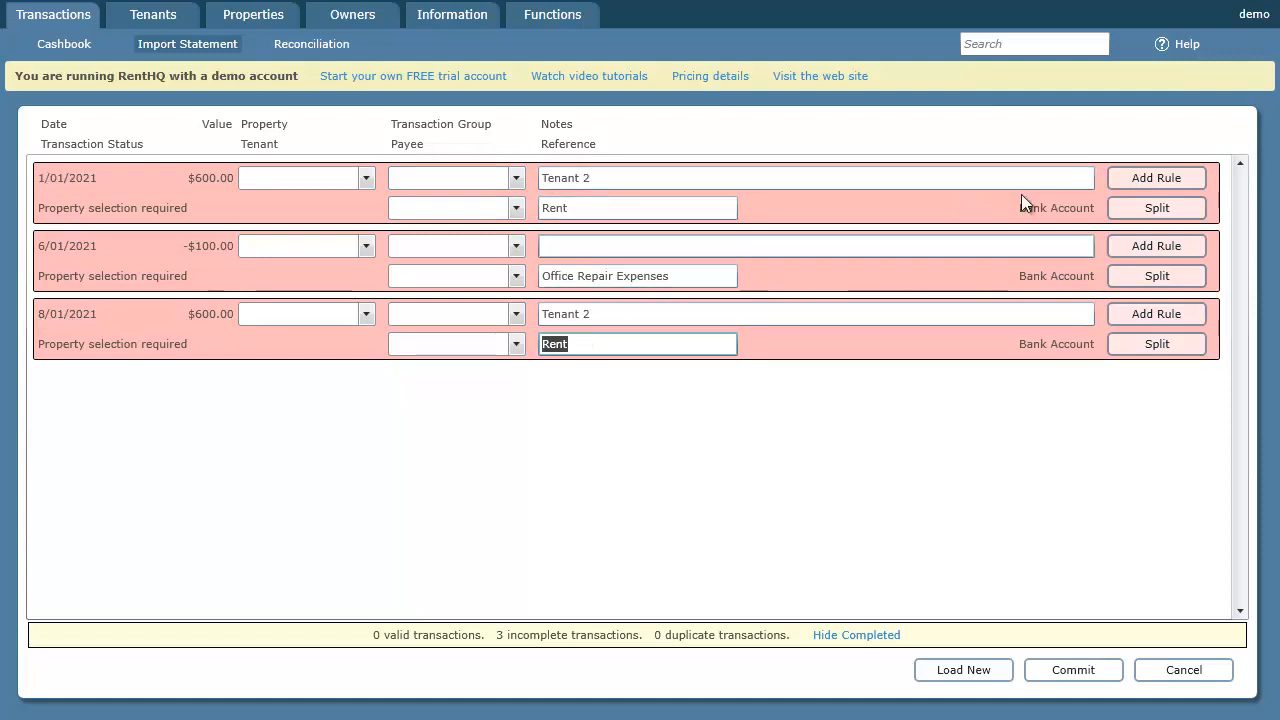
Create the import rule "tenant2 rent" from the first $600.00 transaction with property DemoProperty16, group Rent and tenant Demo, and reapply the rules
left_click(1150, 182)
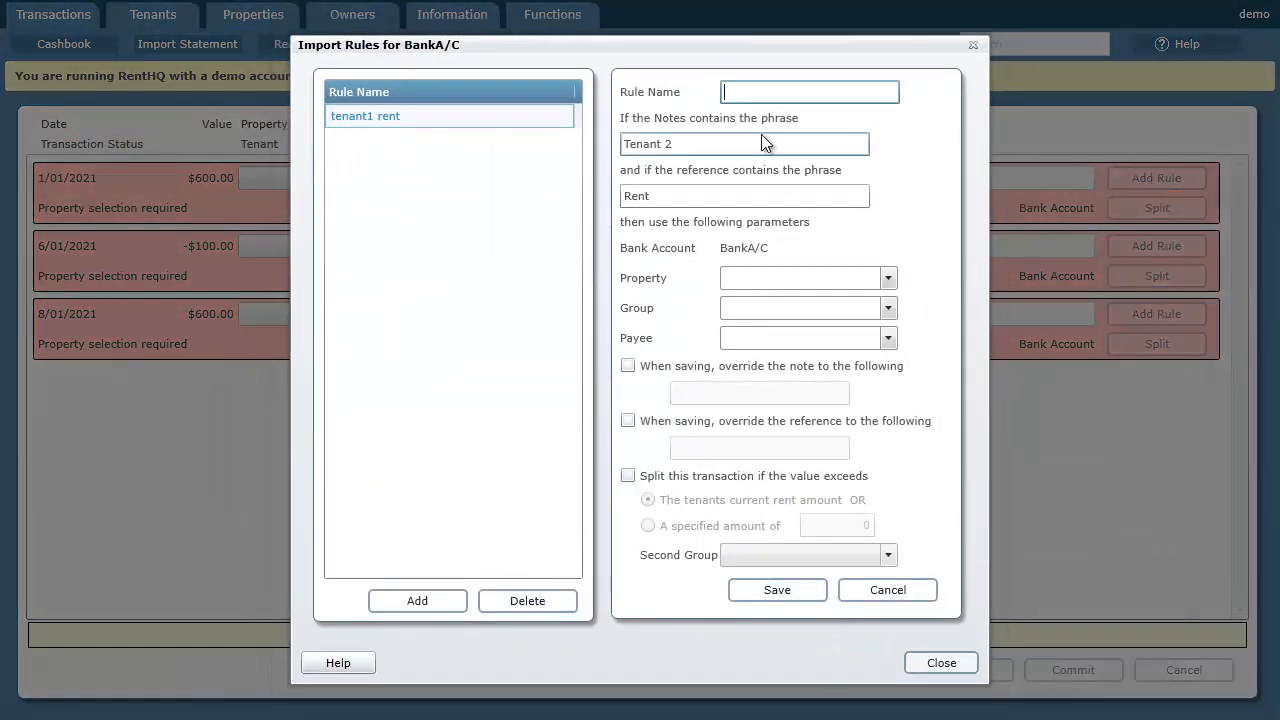
type("tenant2 rent")
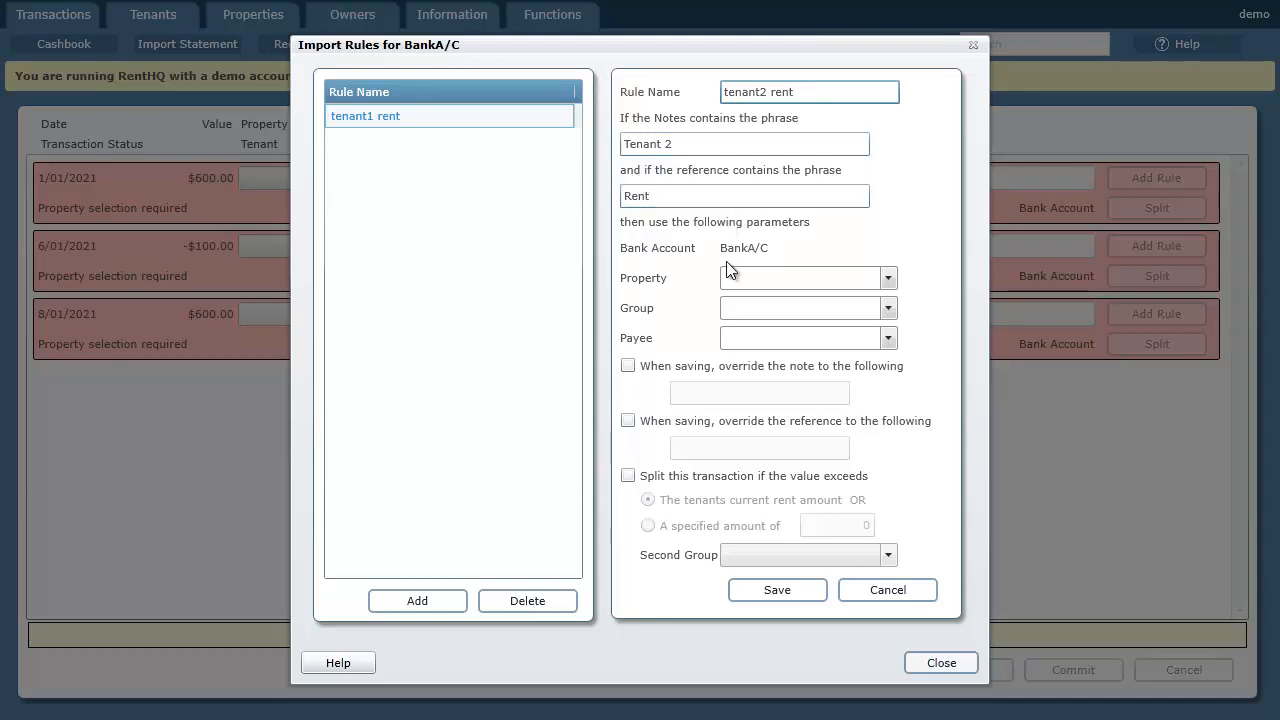
left_click(889, 278)
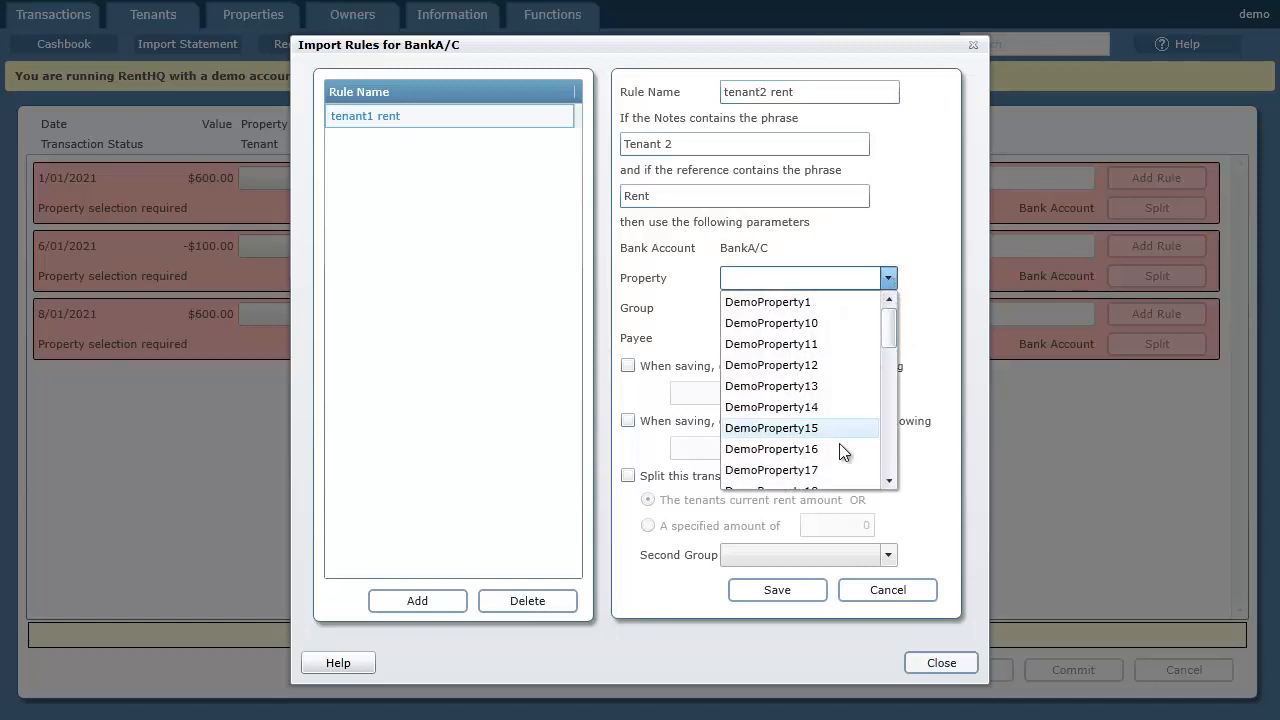
left_click(828, 449)
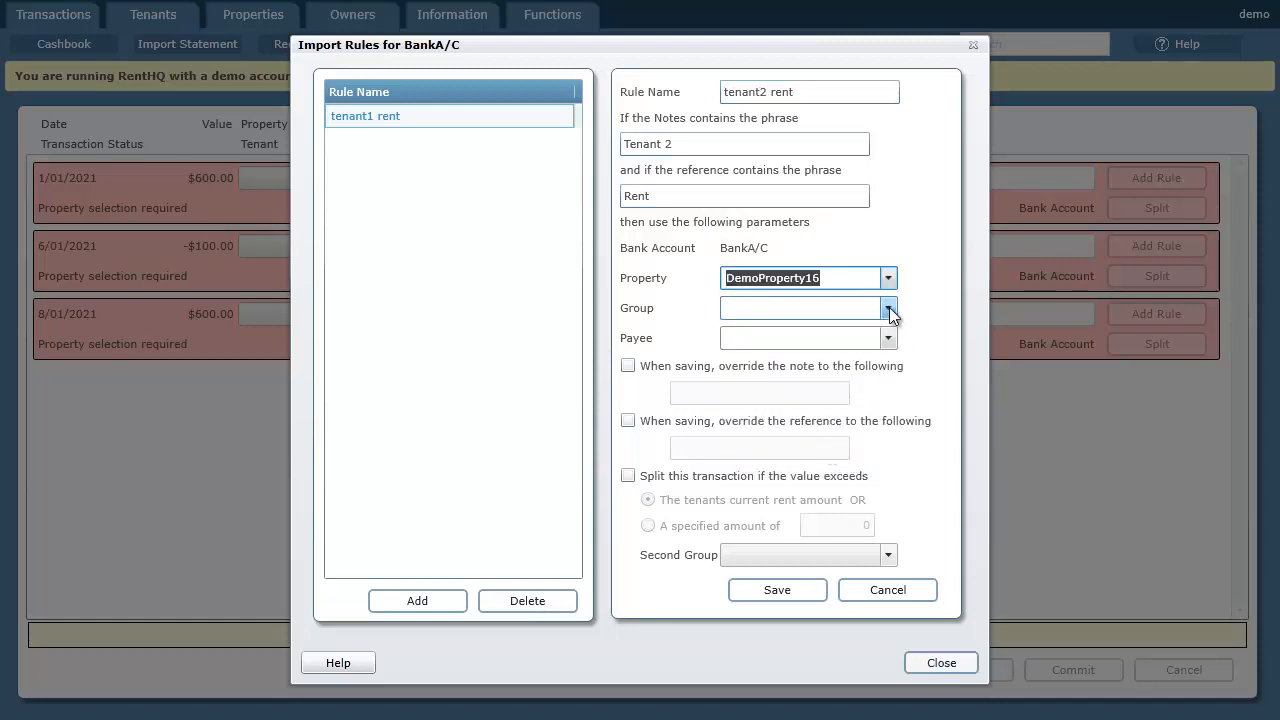
left_click(888, 309)
left_click(771, 440)
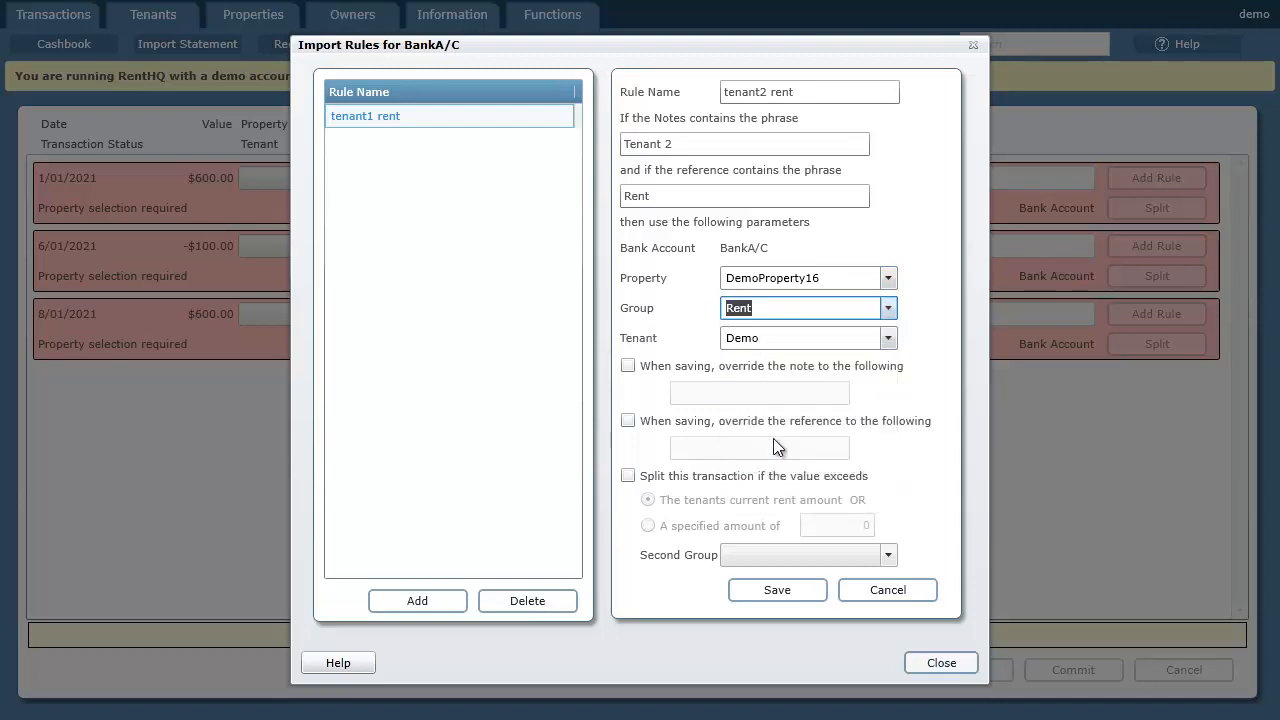
left_click(889, 340)
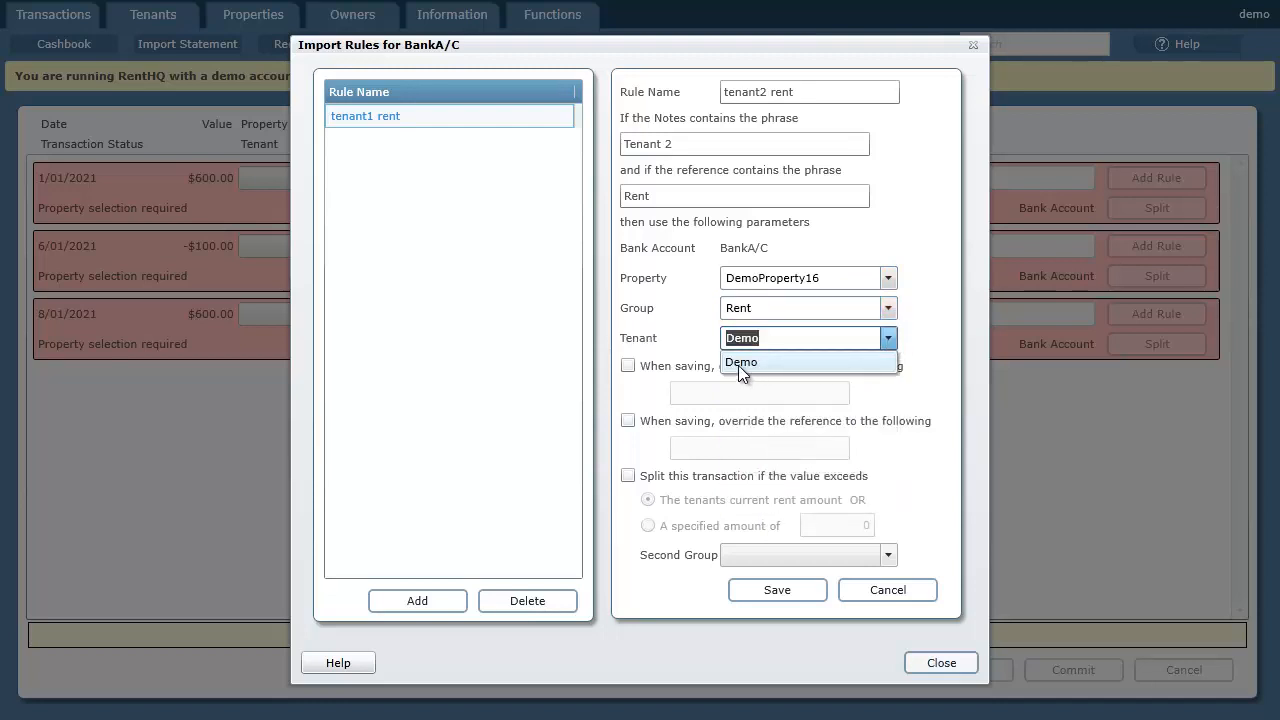
left_click(781, 364)
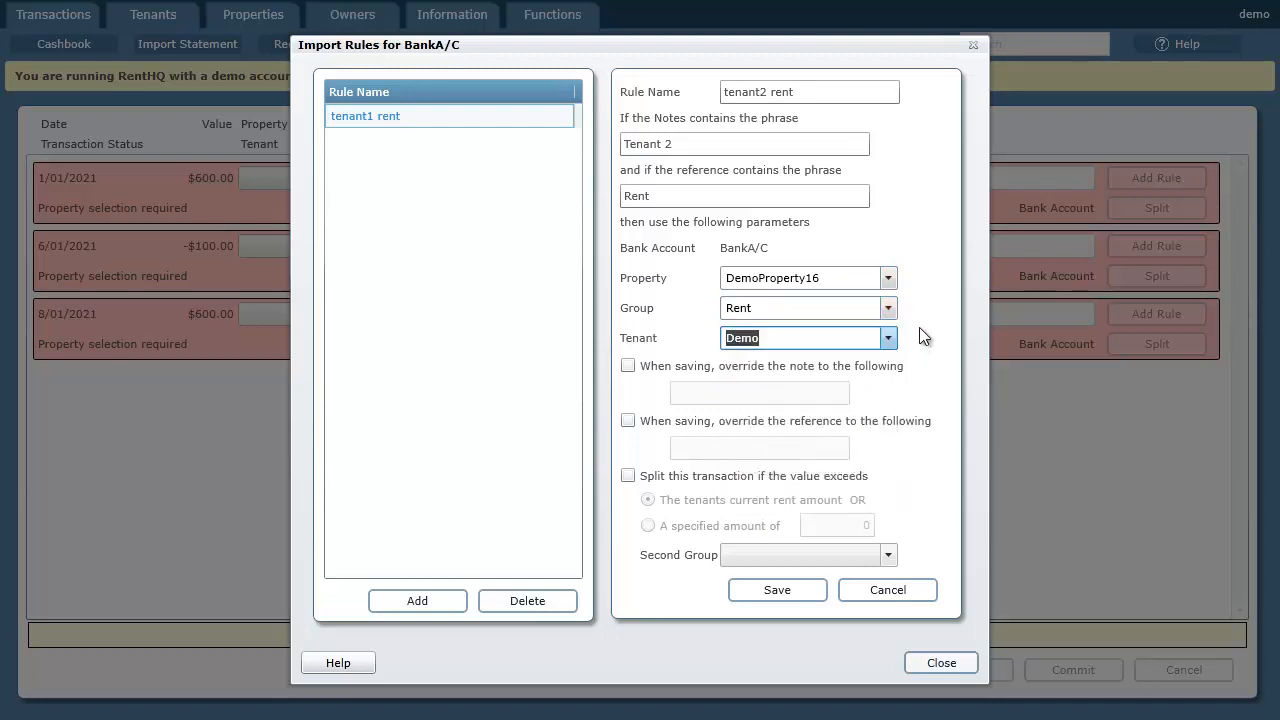
left_click(792, 591)
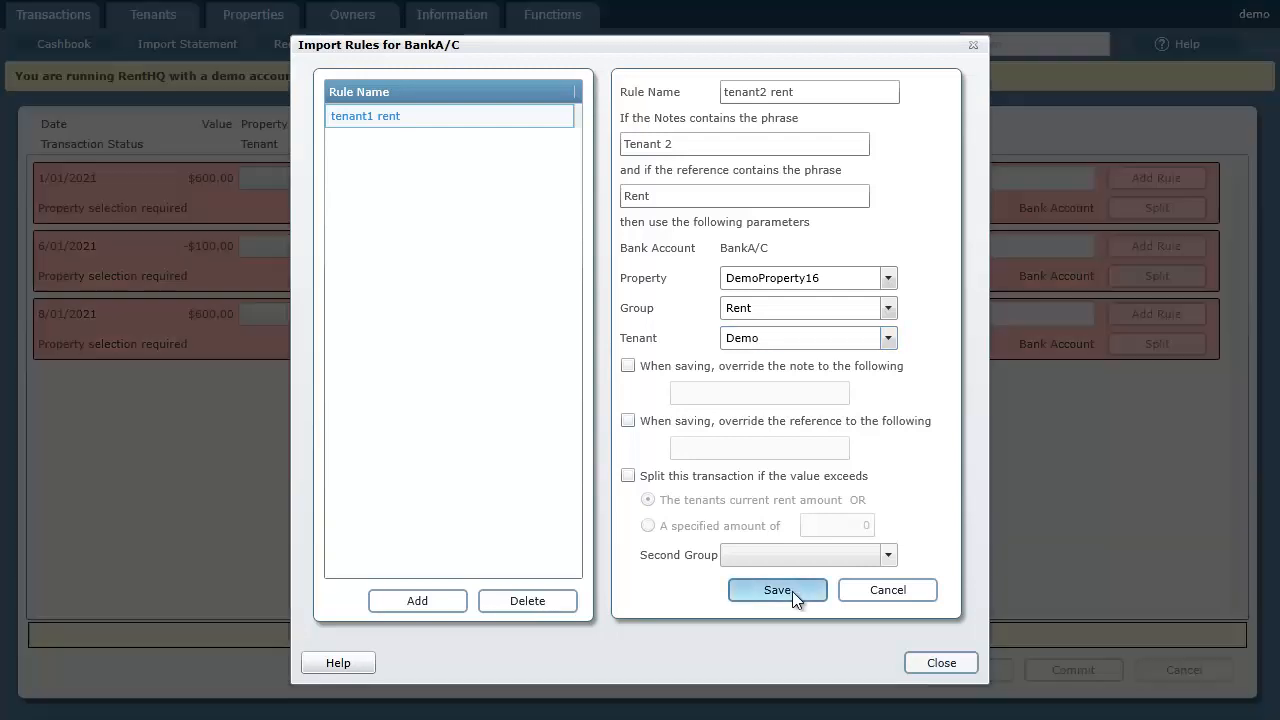
left_click(947, 662)
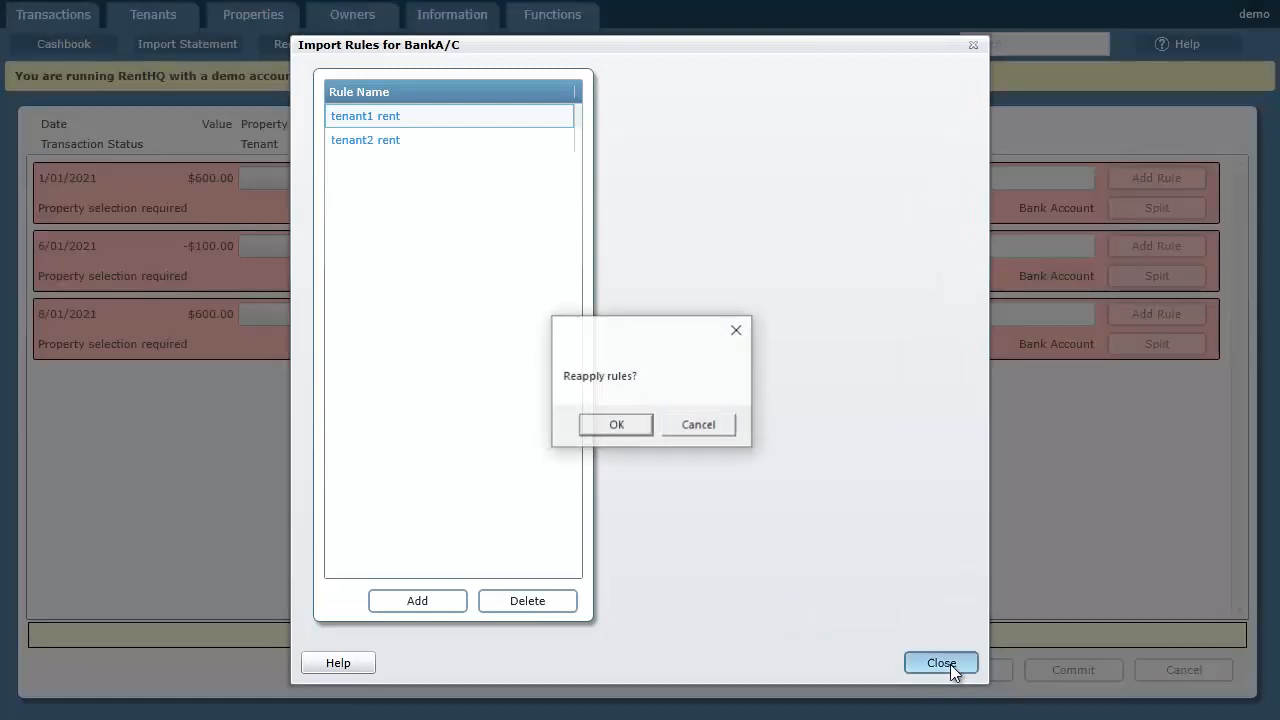
left_click(635, 424)
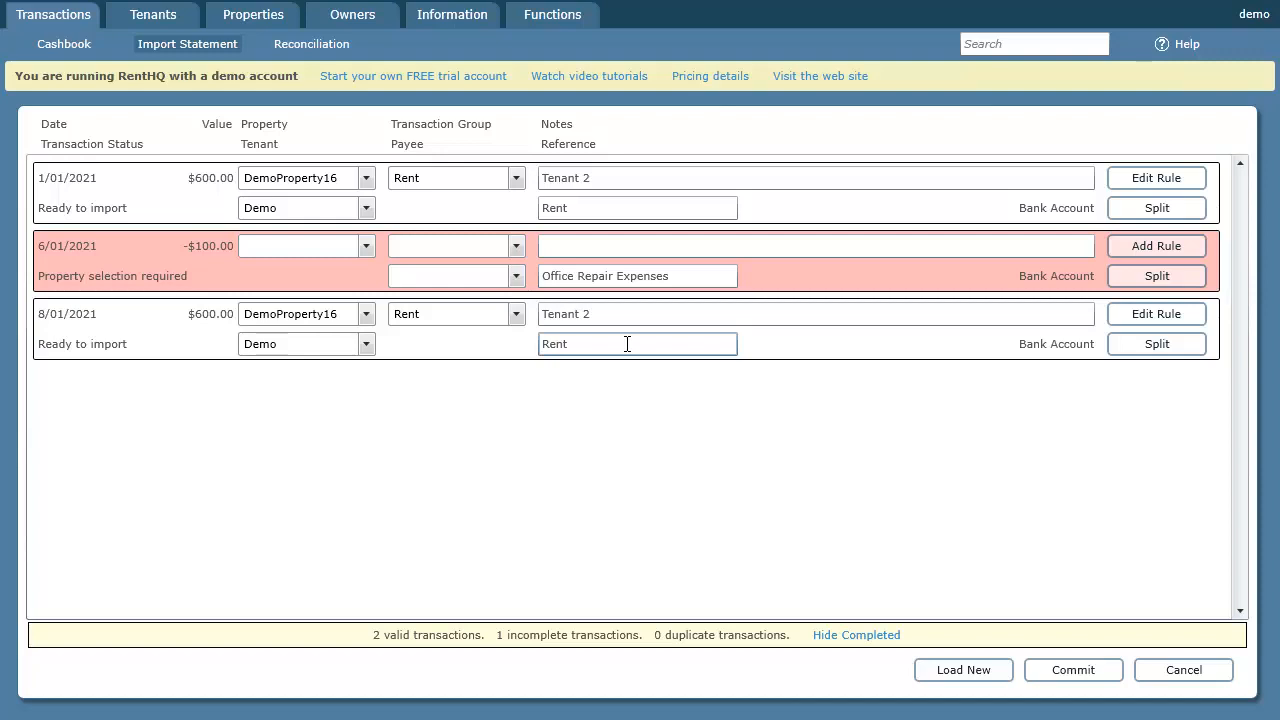
Assign the Office Repair Expenses transaction to property <The Best Property > with group Misc, and commit the statement transactions
left_click(626, 278)
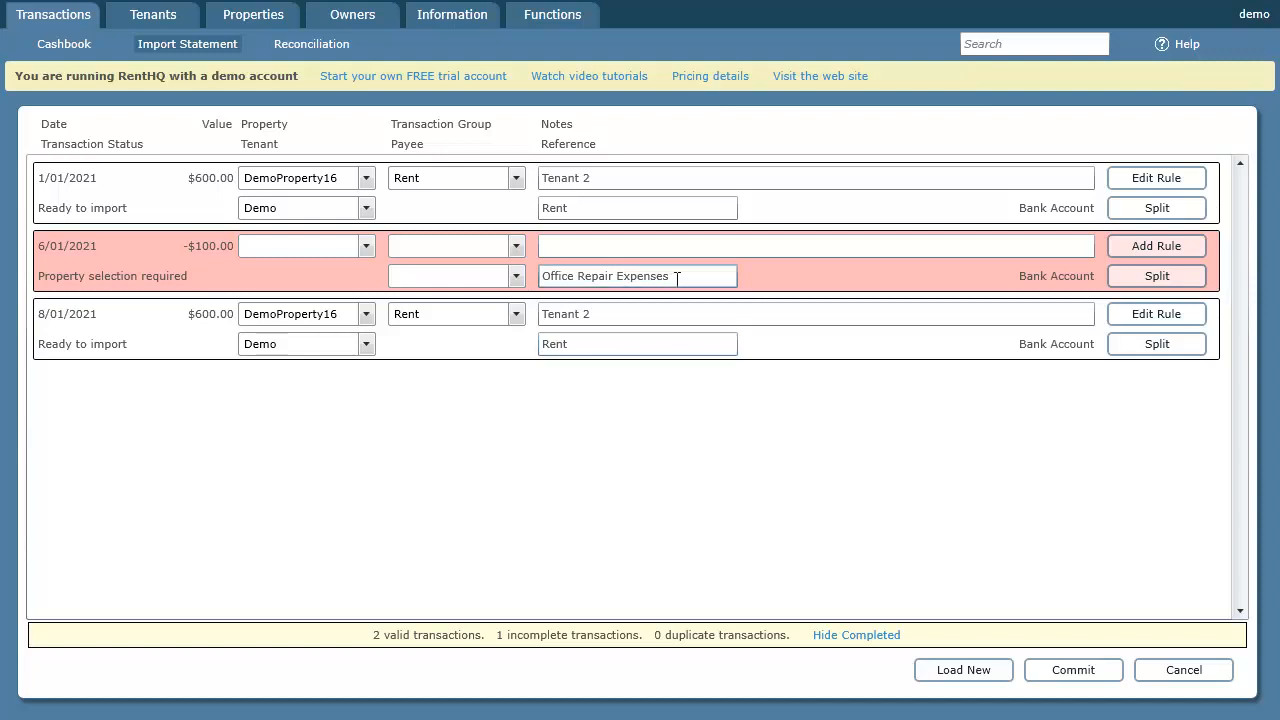
left_click_drag(674, 277, 510, 283)
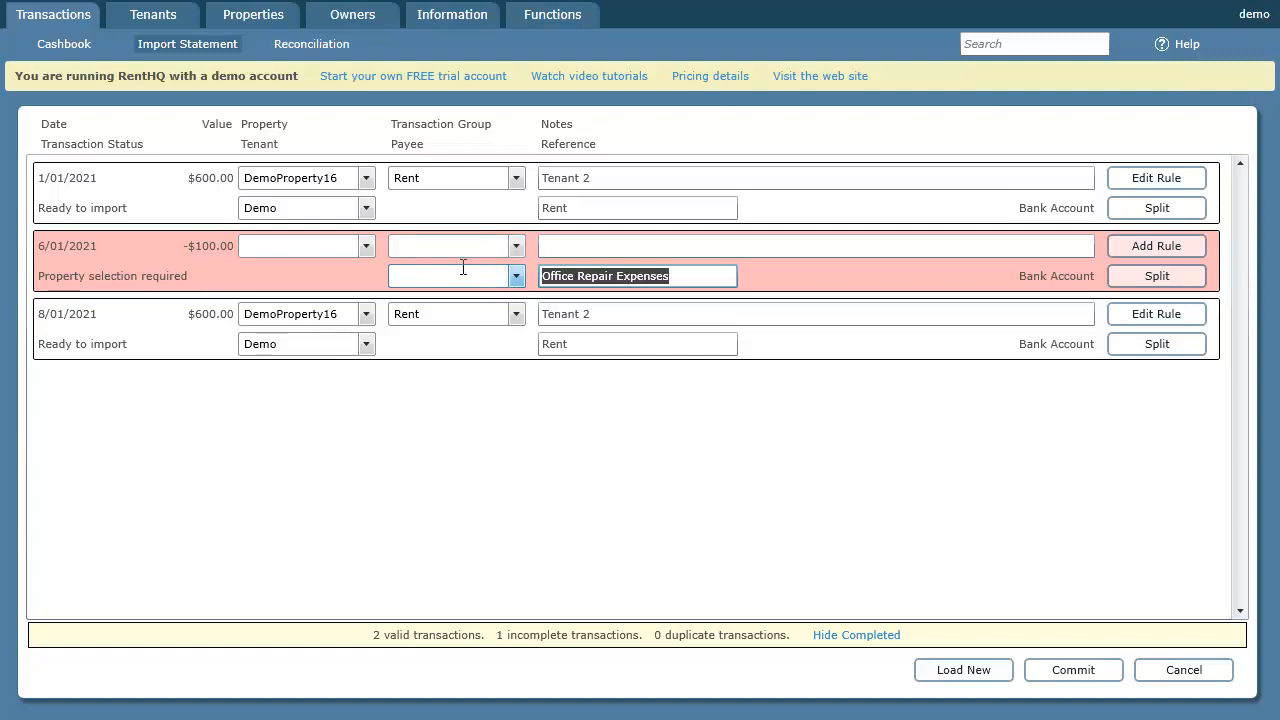
left_click(569, 247)
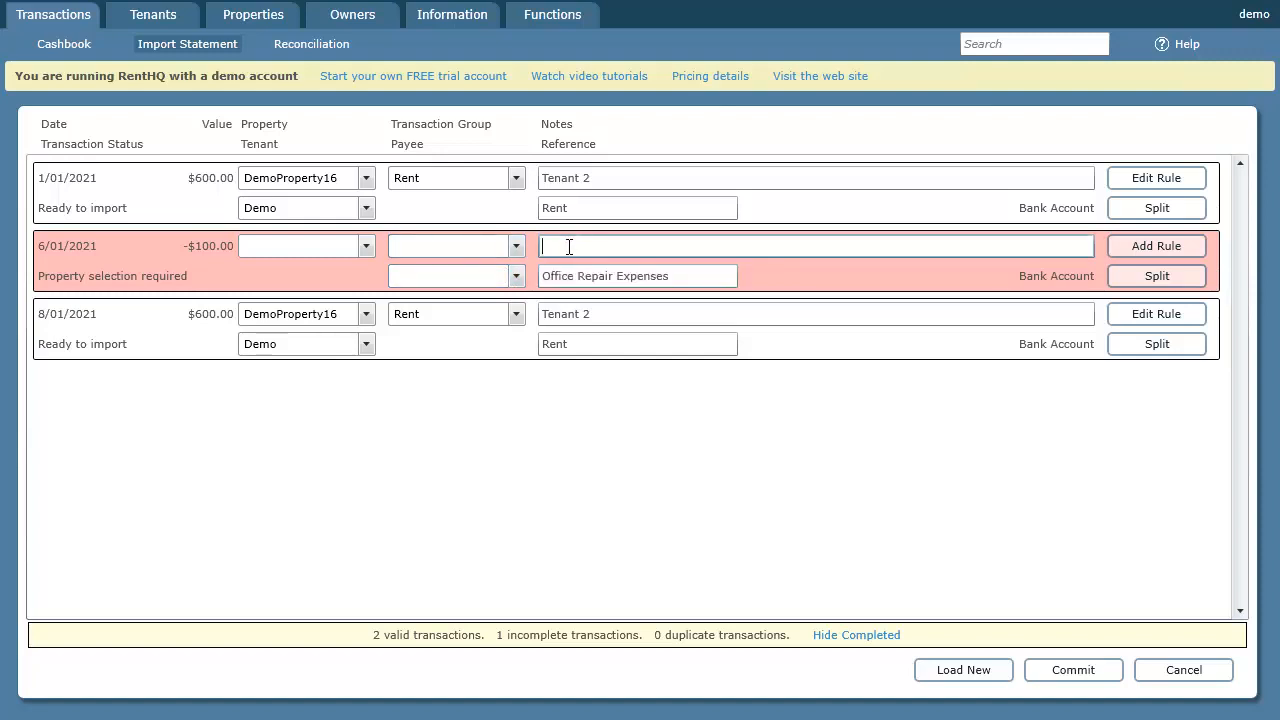
left_click(365, 246)
scroll(377, 332, "down", 5)
left_click(337, 452)
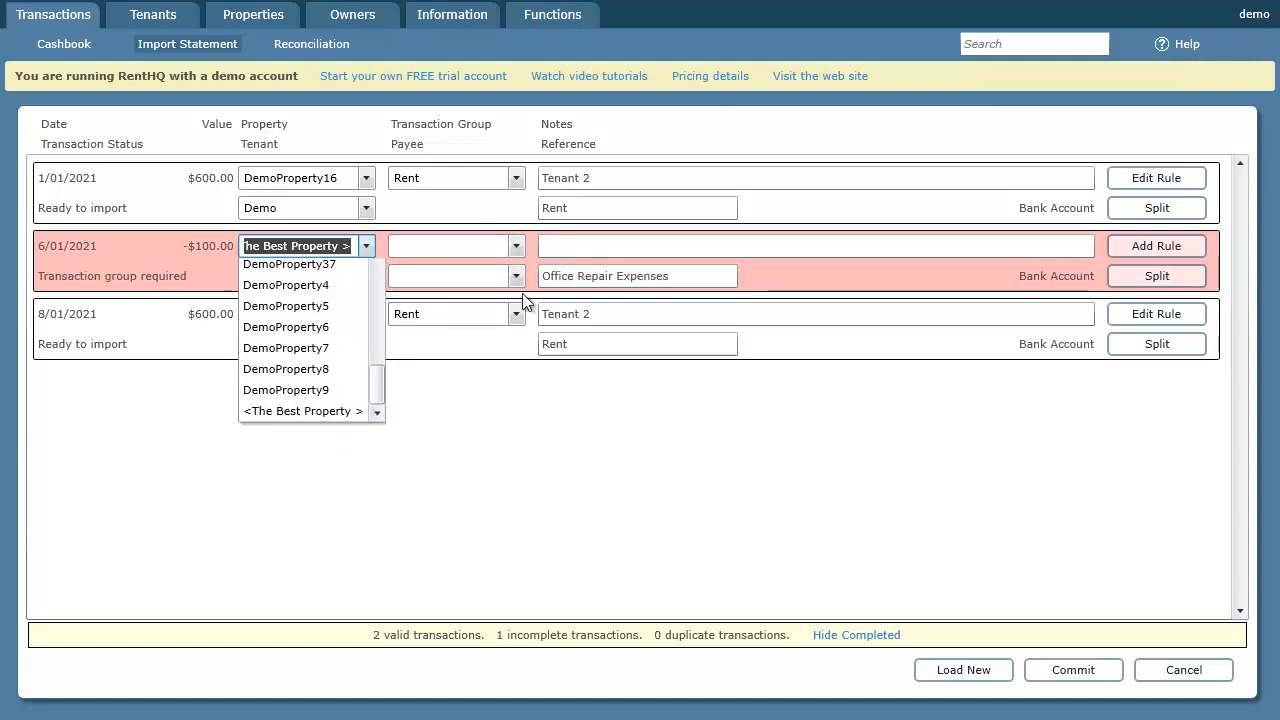
left_click(516, 246)
scroll(516, 321, "down", 5)
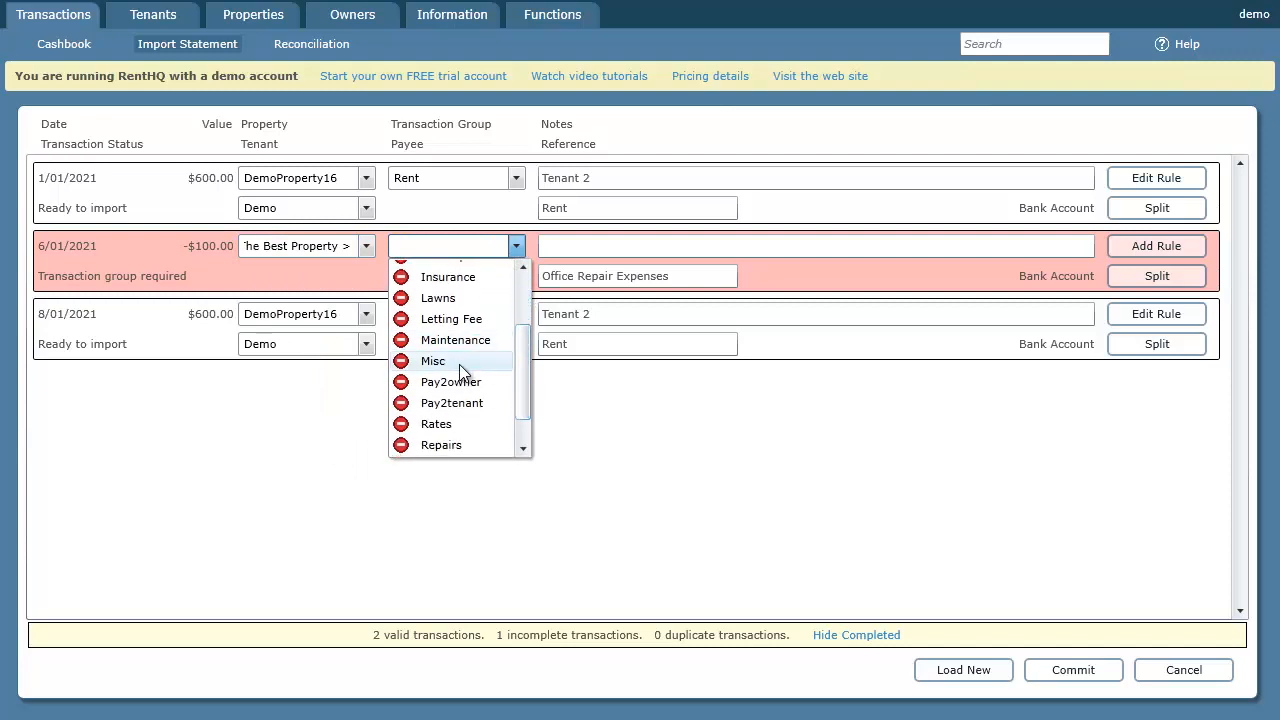
left_click(447, 362)
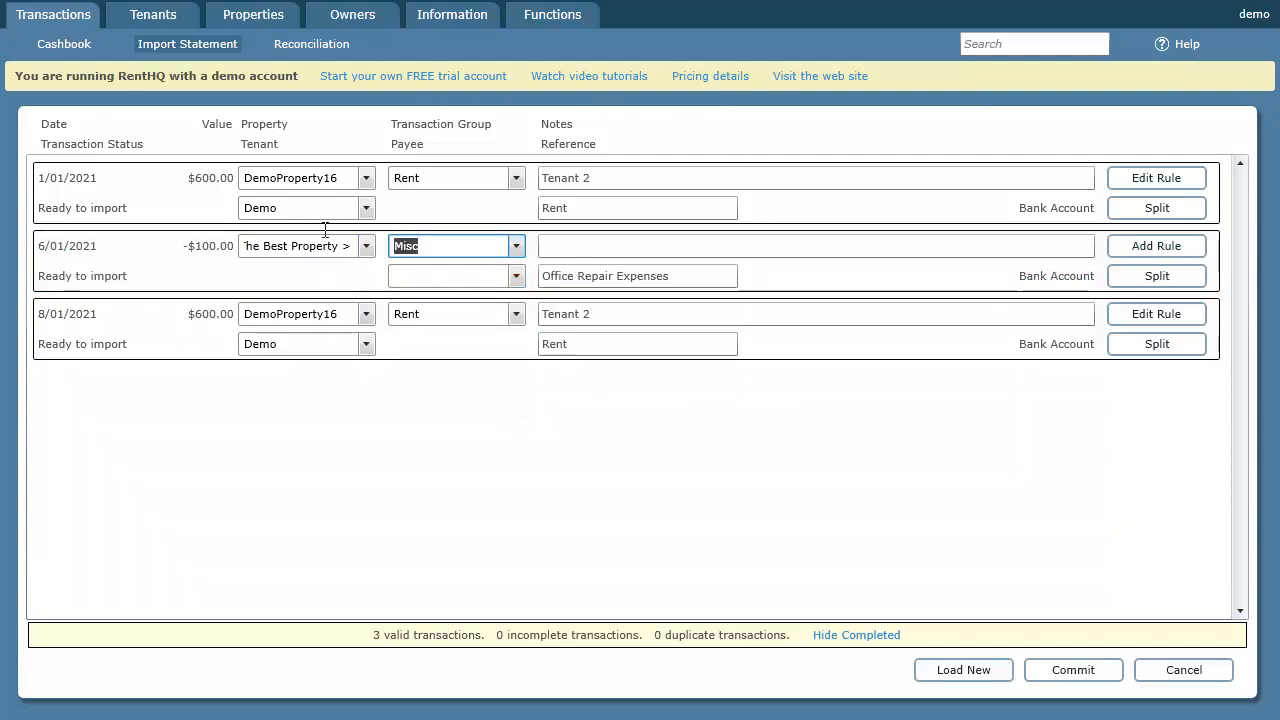
left_click(1081, 677)
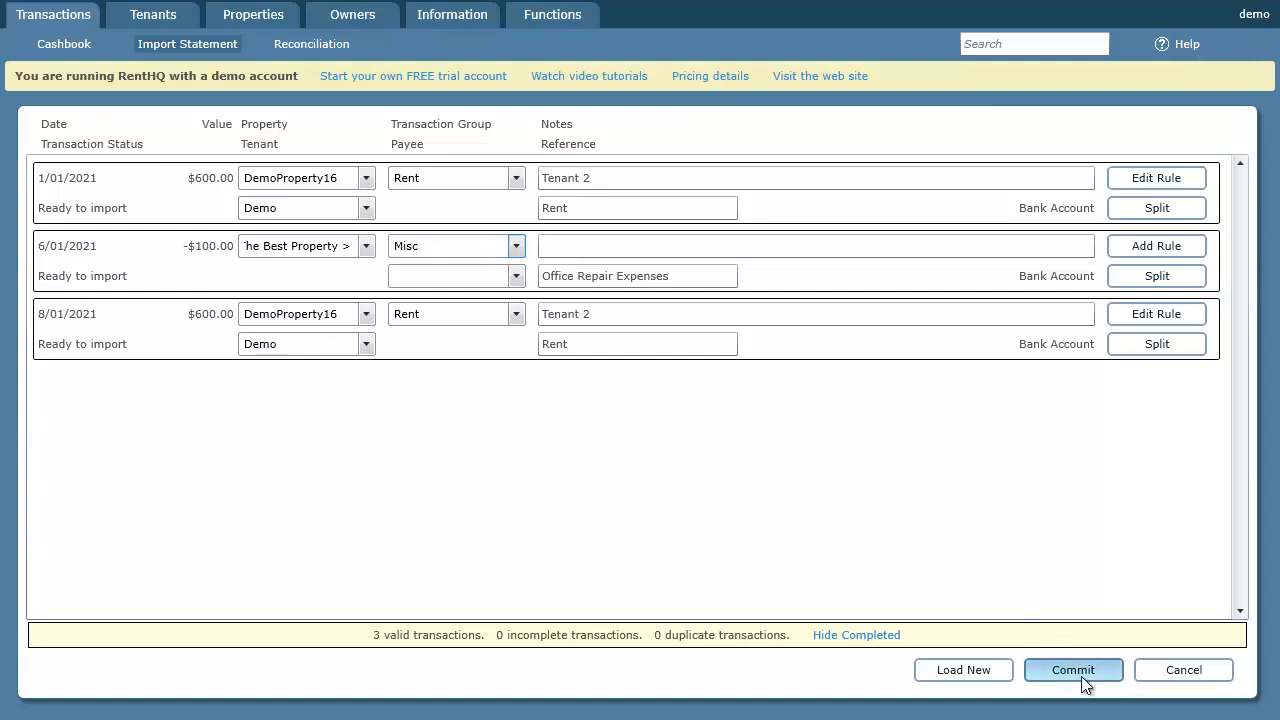